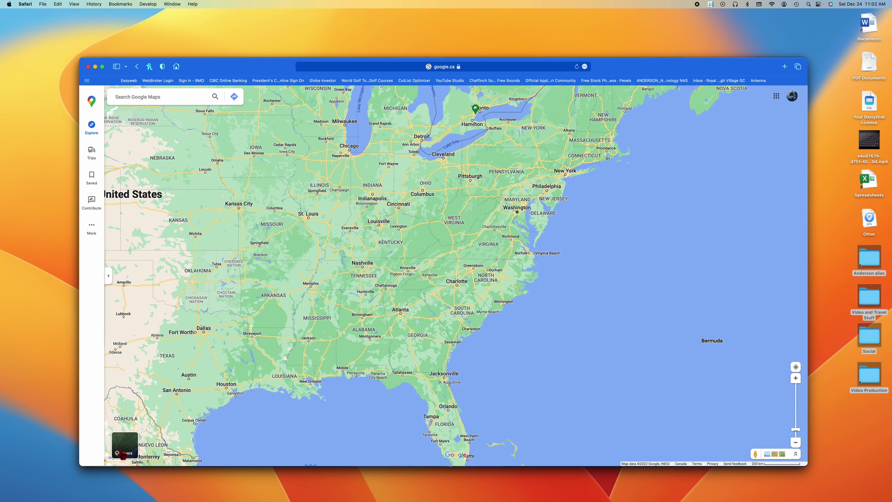
Switch Google Maps to Satellite with Labels off and Globe view on, then close the map details panel.
{"action": "left_click", "coordinate": [123, 453]}
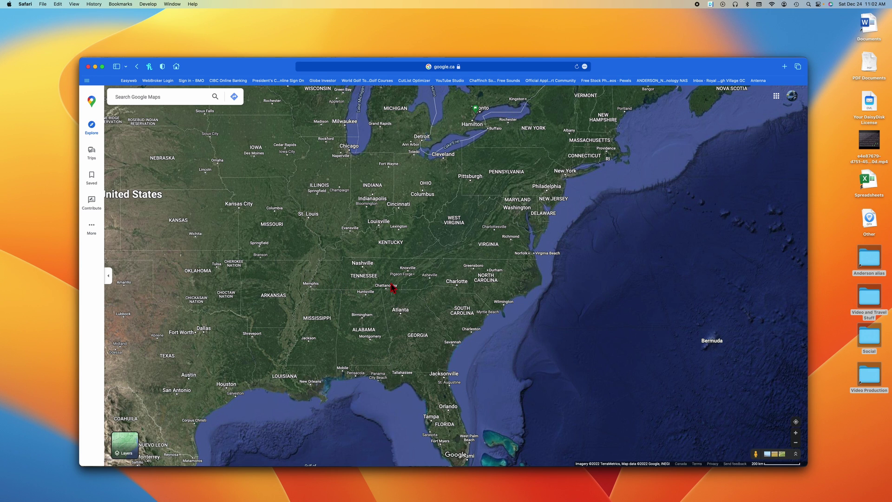
{"action": "mouse_move", "coordinate": [132, 445]}
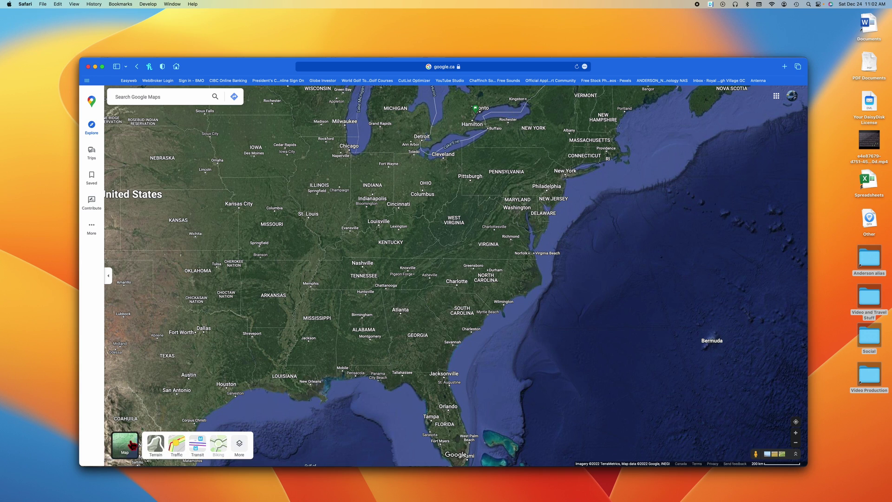
{"action": "left_click", "coordinate": [245, 448]}
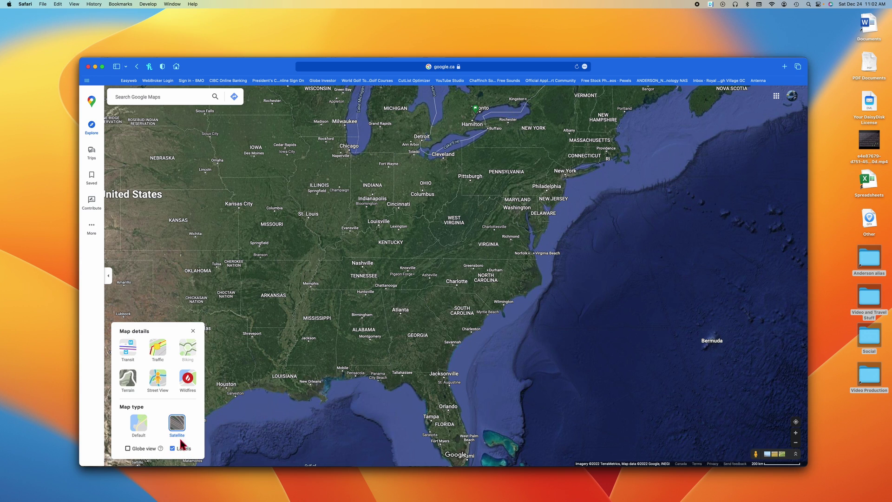
{"action": "left_click", "coordinate": [178, 450]}
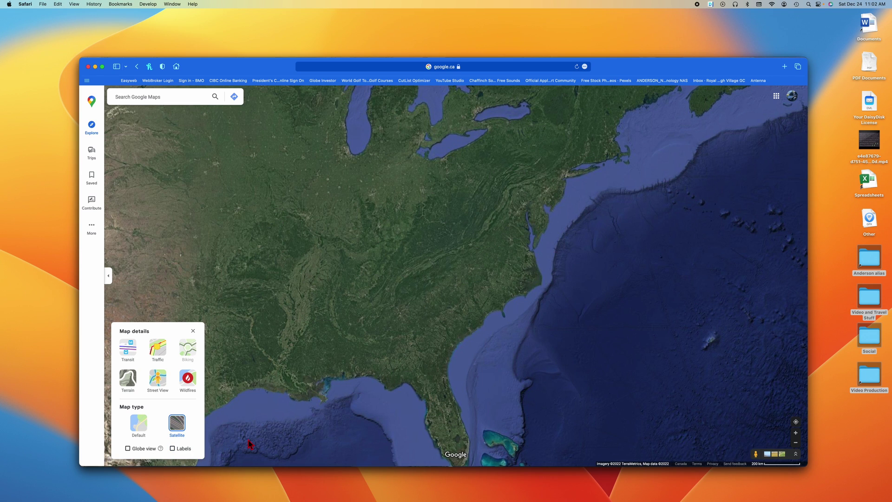
{"action": "left_click", "coordinate": [129, 450]}
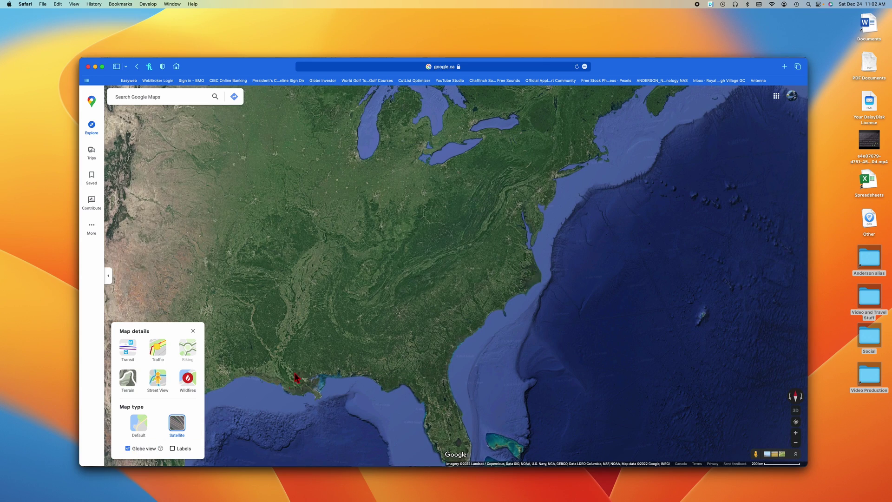
{"action": "left_click_drag", "start_coordinate": [494, 344], "coordinate": [516, 348]}
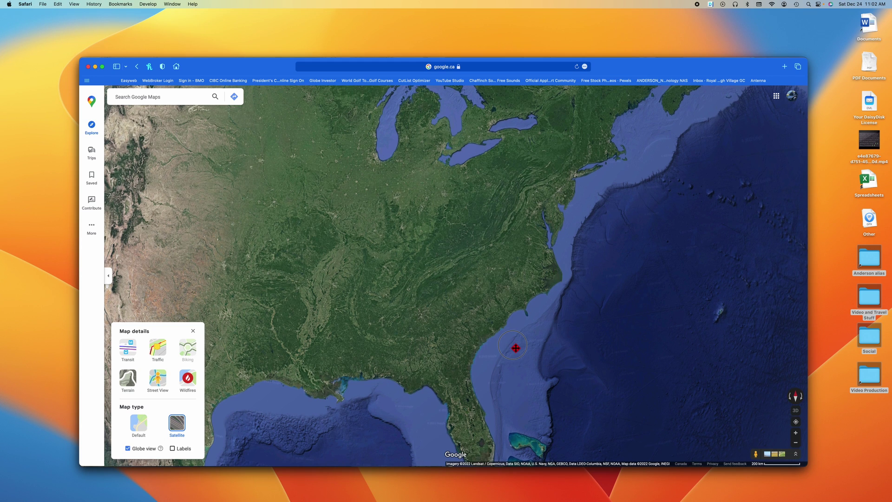
{"action": "left_click", "coordinate": [194, 331]}
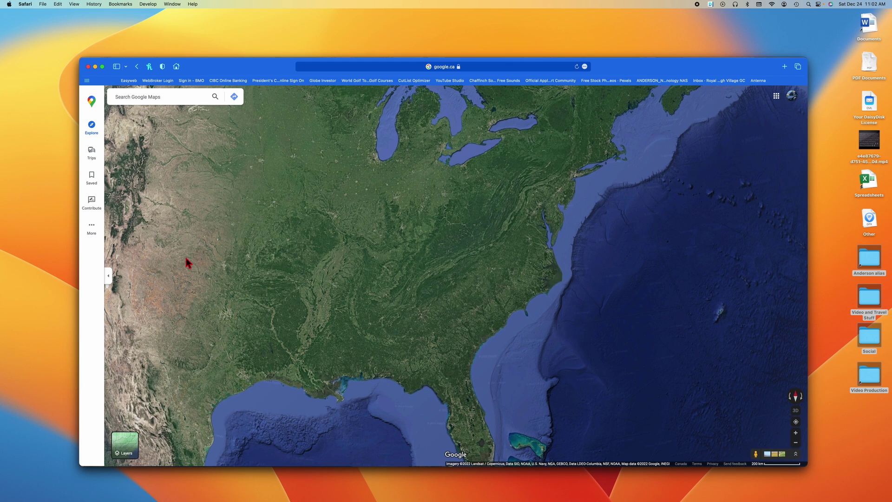
Make Safari full screen and launch the Screenshot tool from Spotlight.
{"action": "key", "text": "ctrl+super+f"}
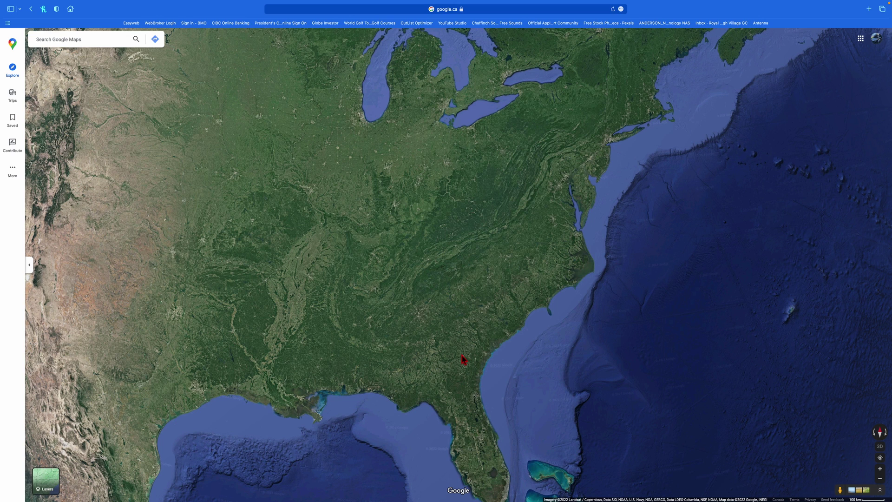
{"action": "key", "text": "super+space"}
{"action": "type", "text": "s"}
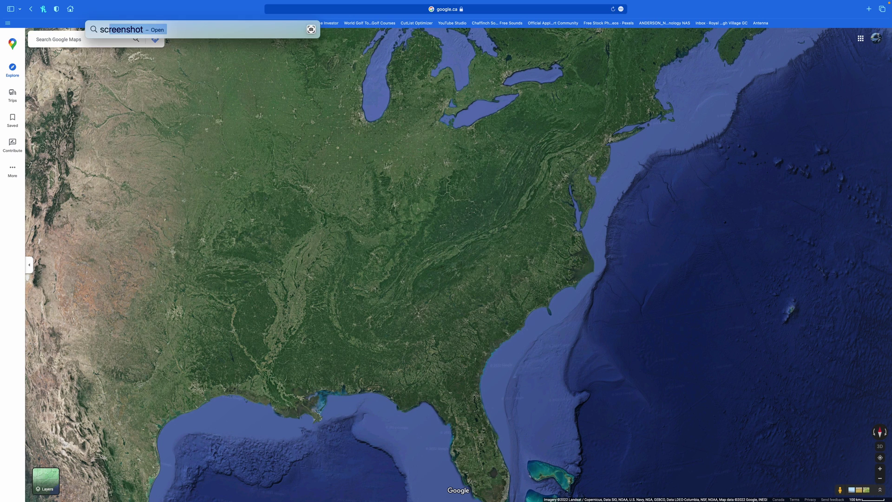
{"action": "type", "text": "c"}
{"action": "key", "text": "Return"}
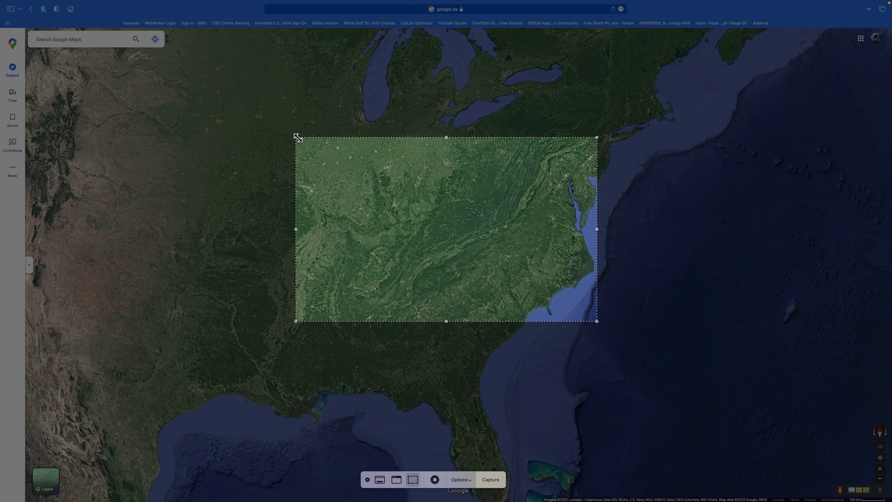
Stretch the capture area across the whole eastern US map and capture it.
{"action": "left_click_drag", "start_coordinate": [296, 137], "coordinate": [55, 59]}
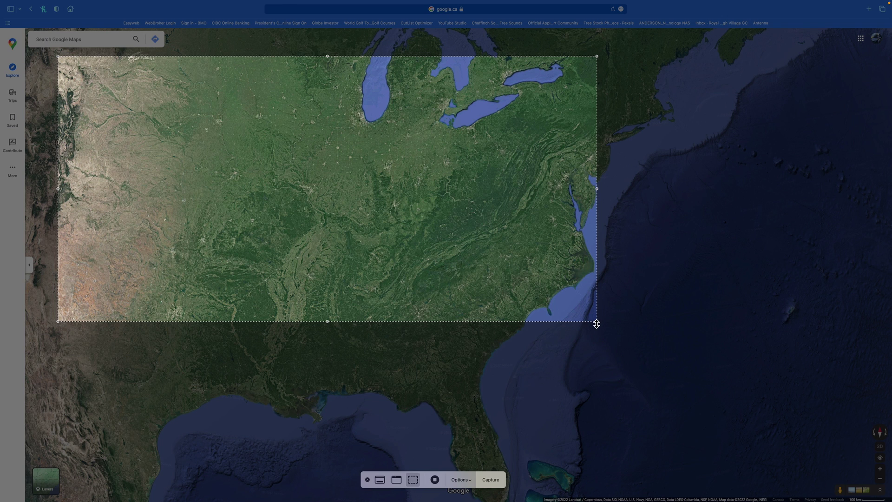
{"action": "left_click_drag", "start_coordinate": [597, 320], "coordinate": [866, 483]}
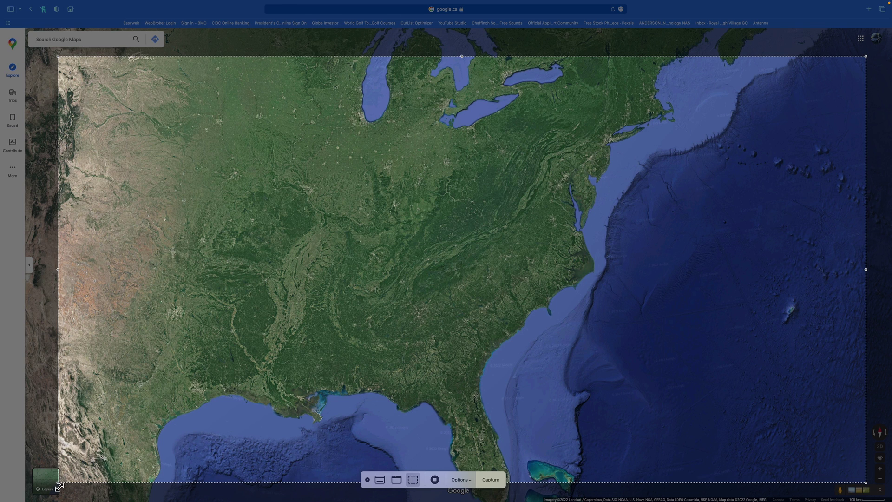
{"action": "left_click_drag", "start_coordinate": [58, 482], "coordinate": [63, 489]}
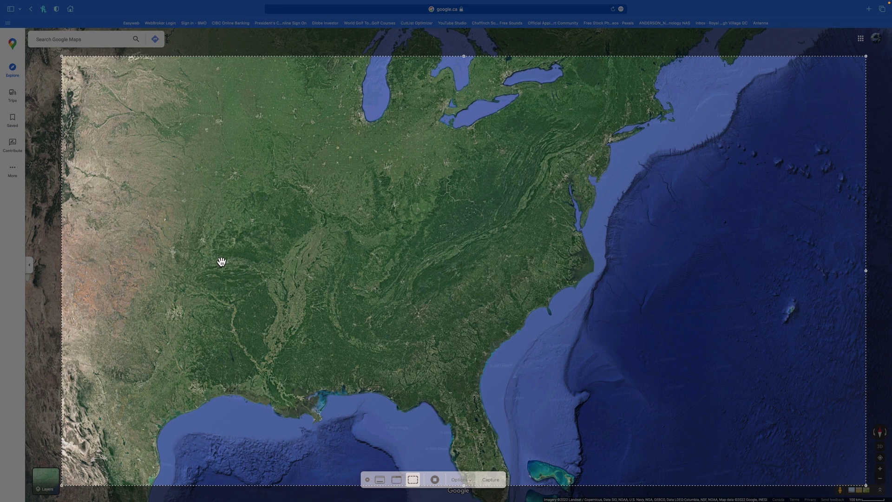
{"action": "left_click", "coordinate": [494, 481]}
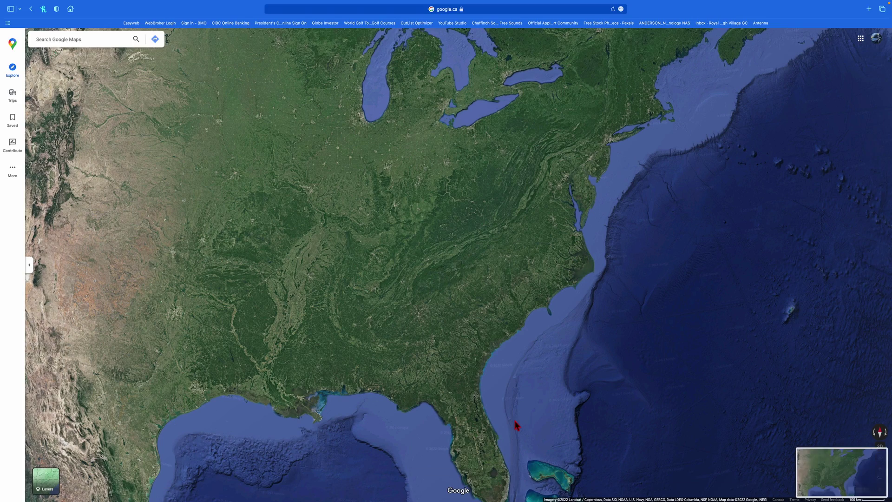
Pan the map to the Caribbean islands and capture it with Screenshot using the same selection.
{"action": "left_click_drag", "start_coordinate": [528, 458], "coordinate": [397, 93]}
{"action": "left_click_drag", "start_coordinate": [490, 242], "coordinate": [425, 290]}
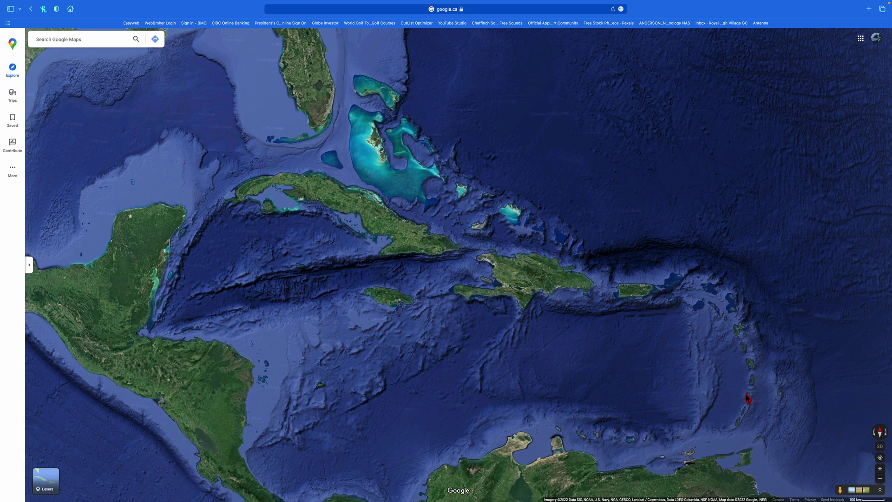
{"action": "key", "text": "super+space"}
{"action": "type", "text": "screenshot"}
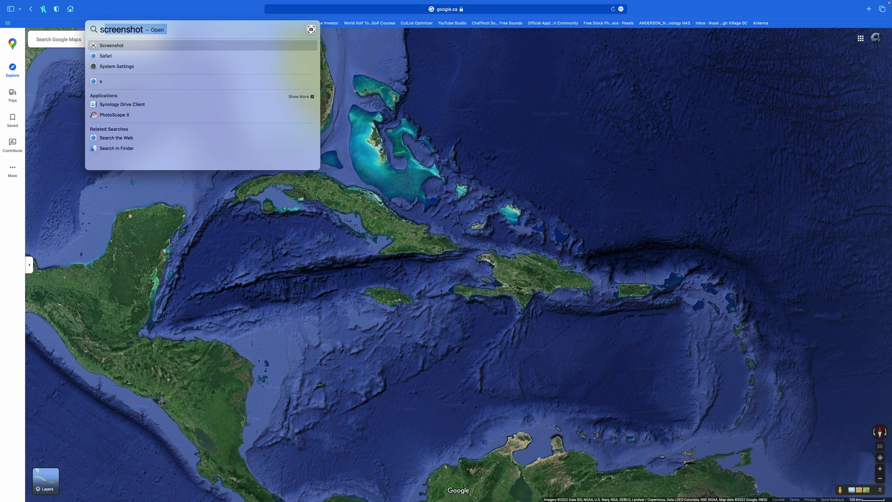
{"action": "key", "text": "Return"}
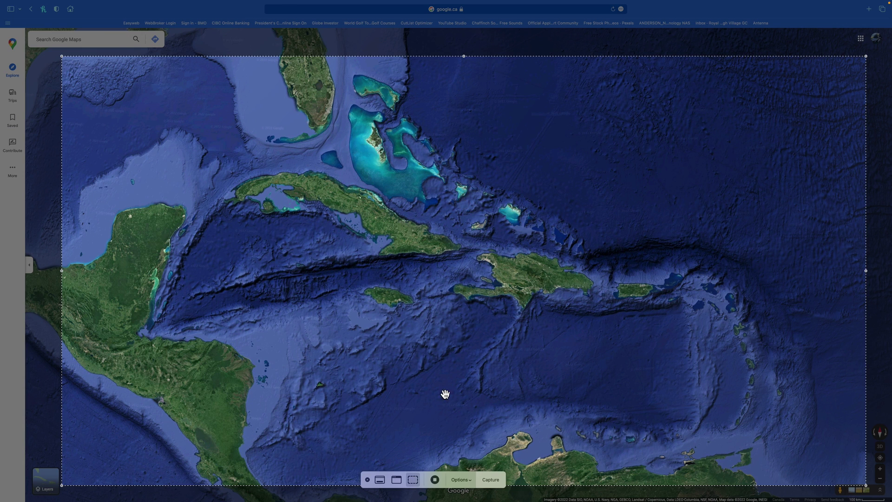
{"action": "left_click", "coordinate": [490, 480]}
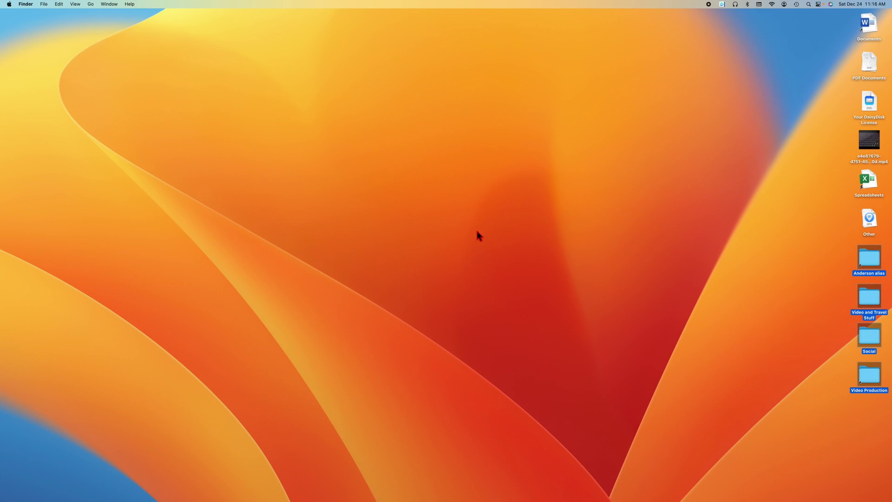
Launch Keynote from the Dock and create a new document with the Classic White theme.
{"action": "mouse_move", "coordinate": [9, 200]}
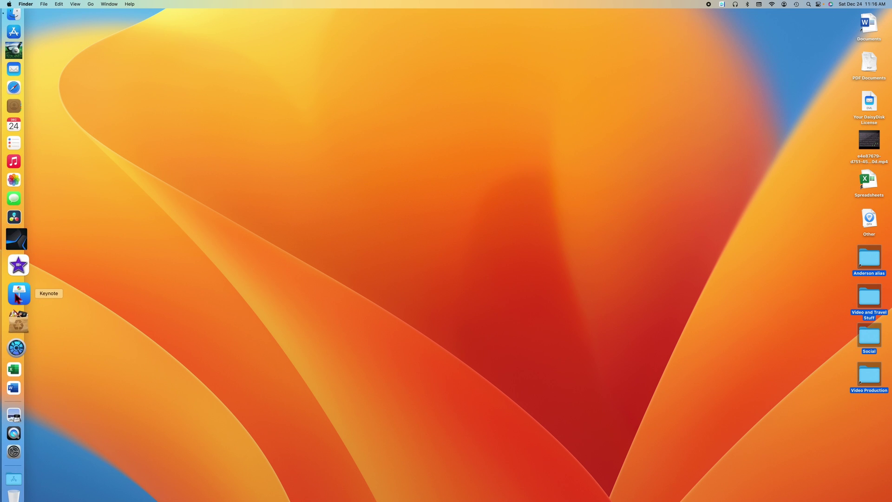
{"action": "left_click", "coordinate": [37, 290]}
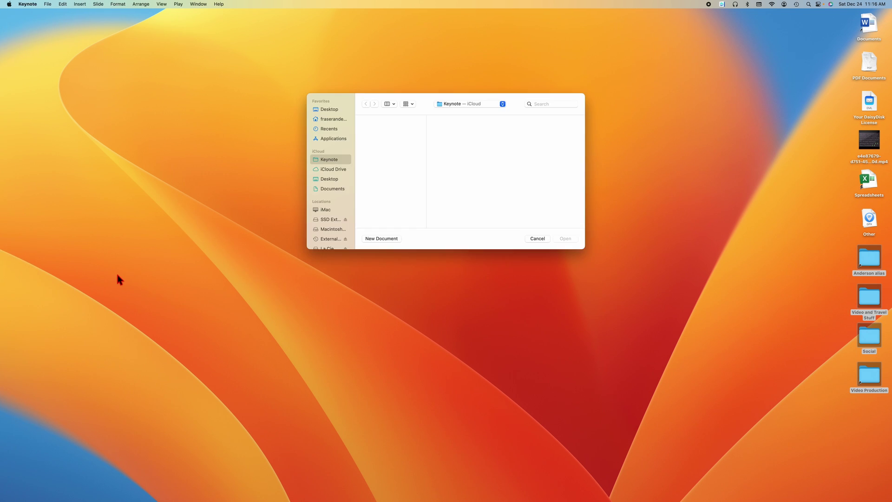
{"action": "left_click", "coordinate": [382, 239]}
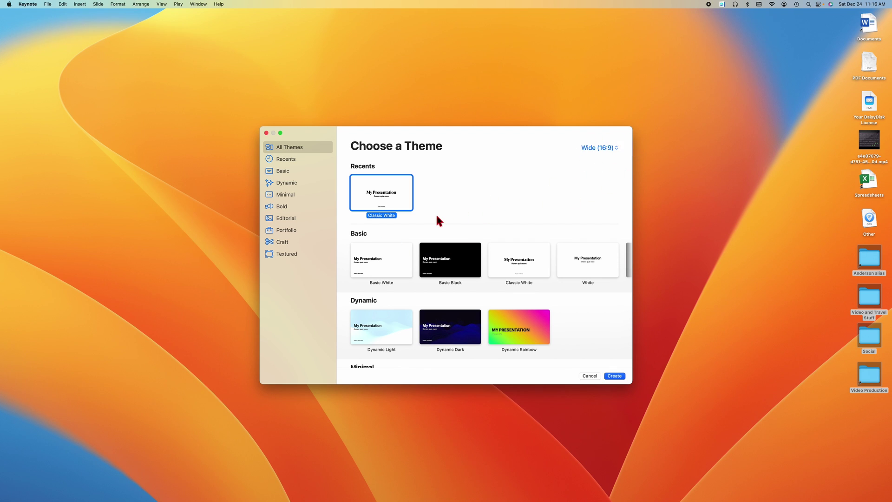
{"action": "double_click", "coordinate": [383, 195]}
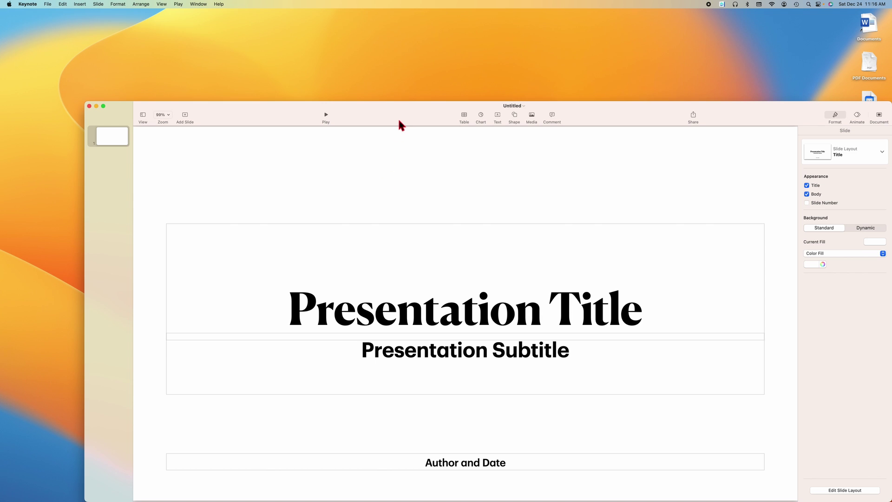
Delete the title, subtitle and author text boxes from the first slide.
{"action": "left_click_drag", "start_coordinate": [399, 119], "coordinate": [371, 57]}
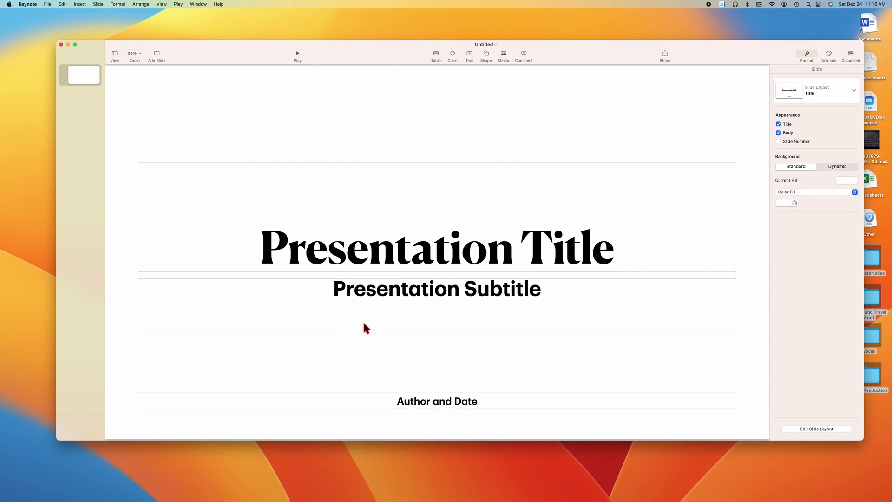
{"action": "left_click_drag", "start_coordinate": [121, 129], "coordinate": [240, 425]}
{"action": "key", "text": "Delete"}
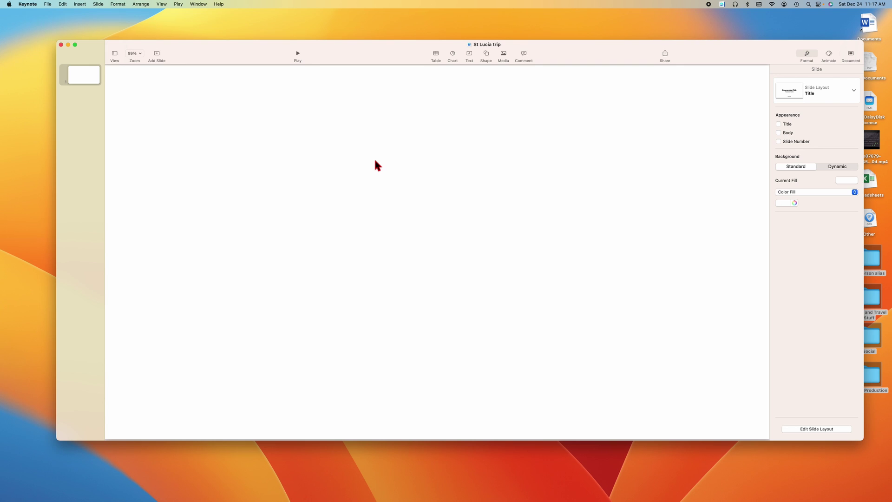
Set the slide view zoom to 75%.
{"action": "left_click", "coordinate": [141, 53]}
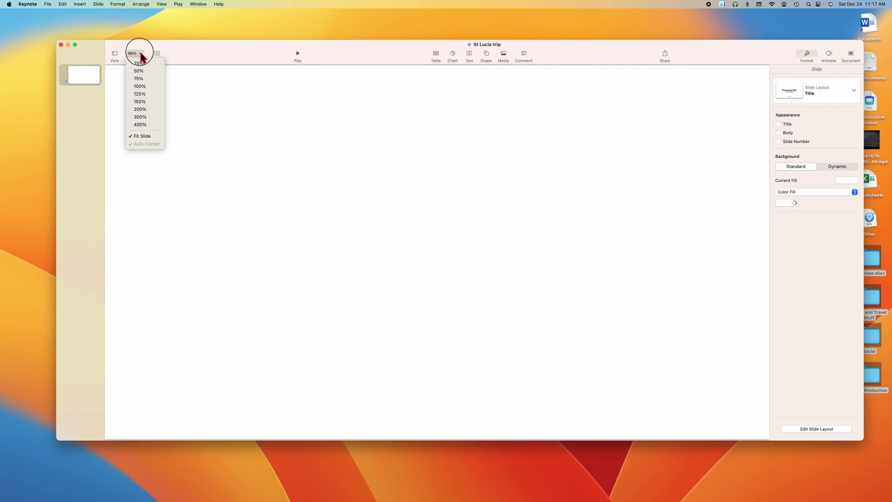
{"action": "left_click", "coordinate": [142, 80]}
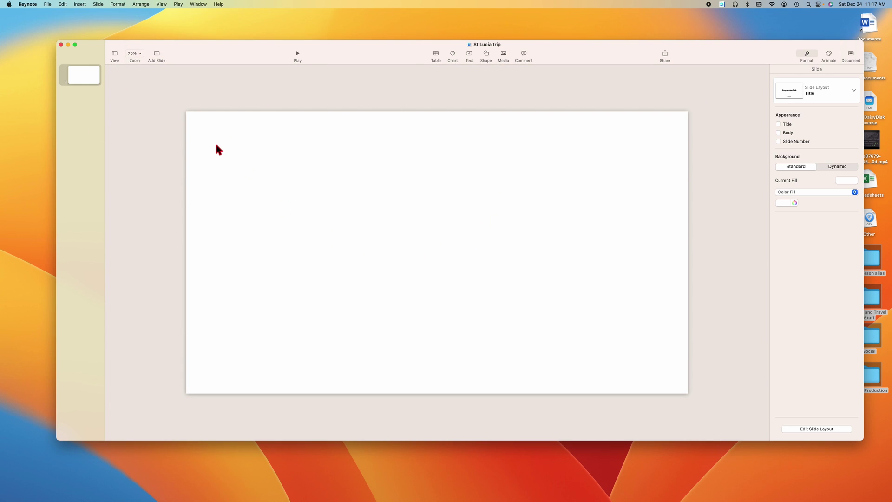
{"action": "left_click", "coordinate": [504, 56]}
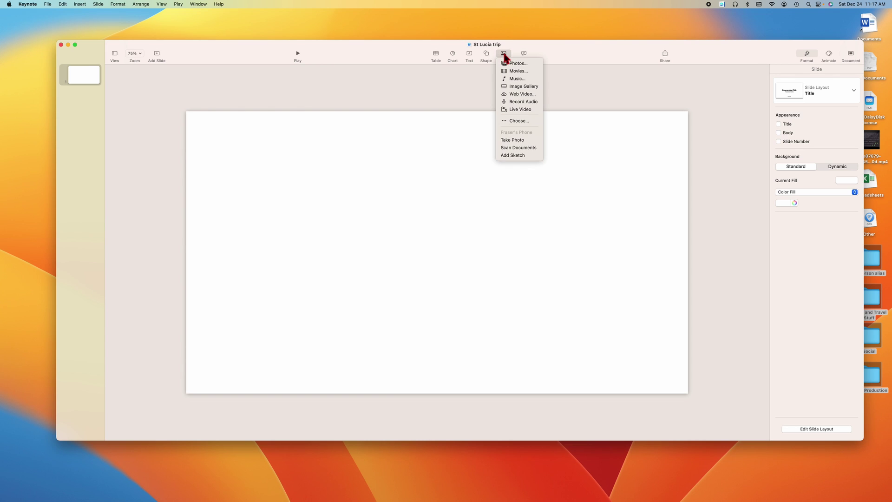
Insert the eastern United States map screenshot (11.03.38) onto the slide.
{"action": "left_click", "coordinate": [515, 121]}
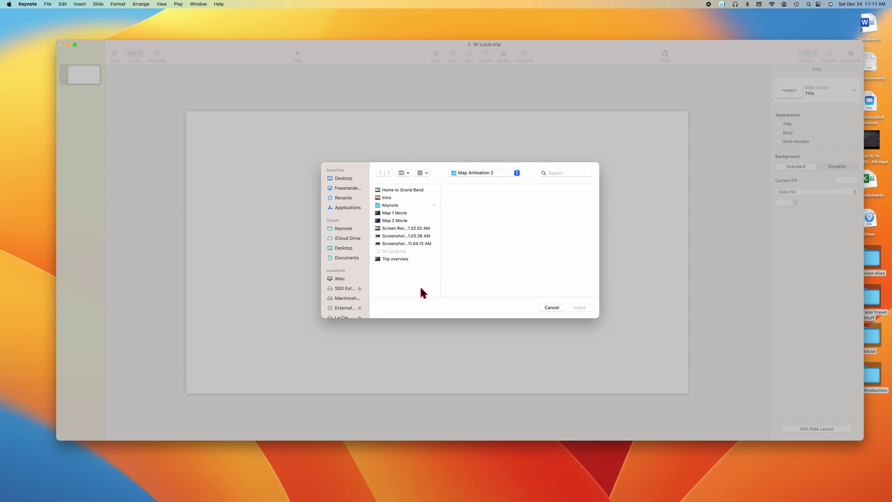
{"action": "left_click", "coordinate": [396, 237]}
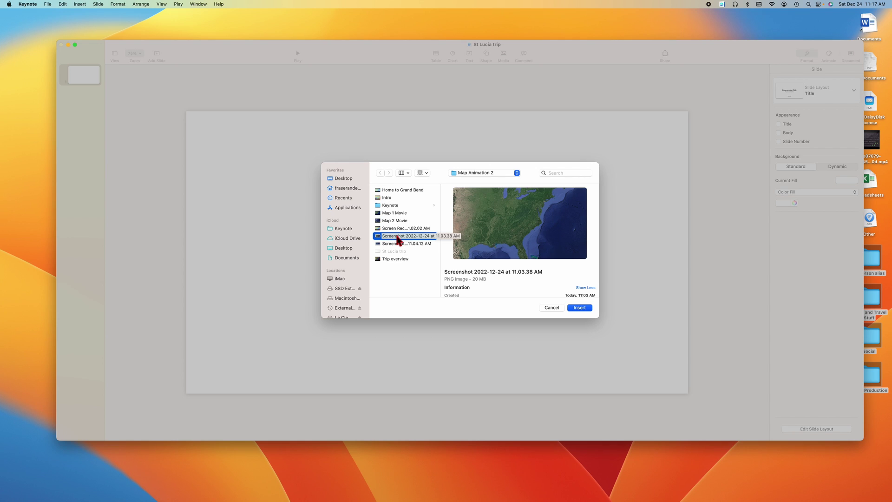
{"action": "left_click", "coordinate": [395, 245]}
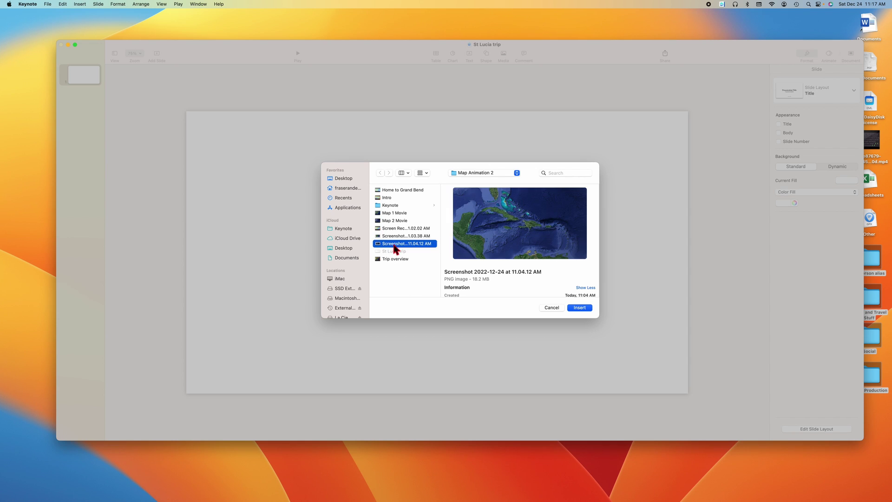
{"action": "left_click", "coordinate": [395, 236]}
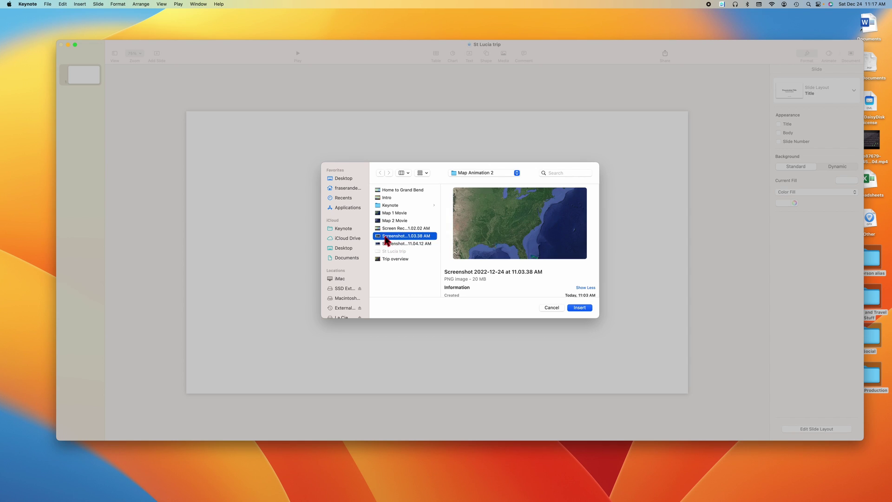
{"action": "left_click", "coordinate": [580, 308]}
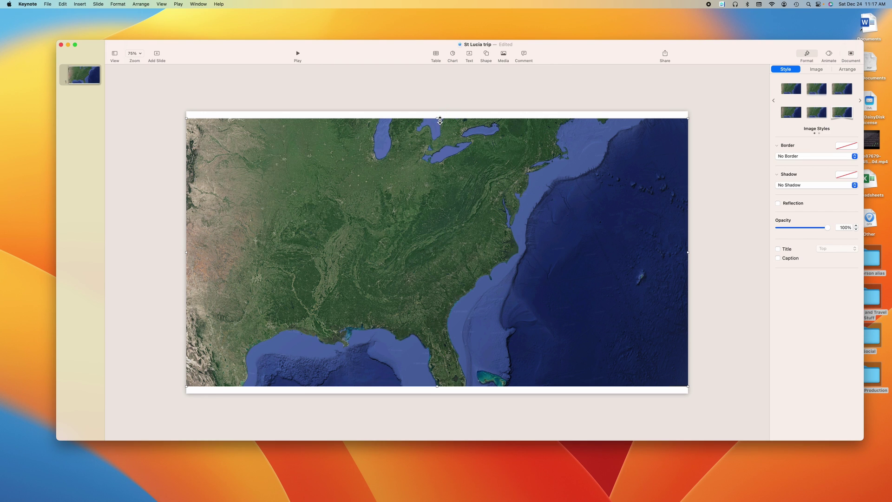
Scale the map image to cover the whole slide, then paste the yellow 'Toronto' label onto it.
{"action": "left_click_drag", "start_coordinate": [440, 119], "coordinate": [437, 107]}
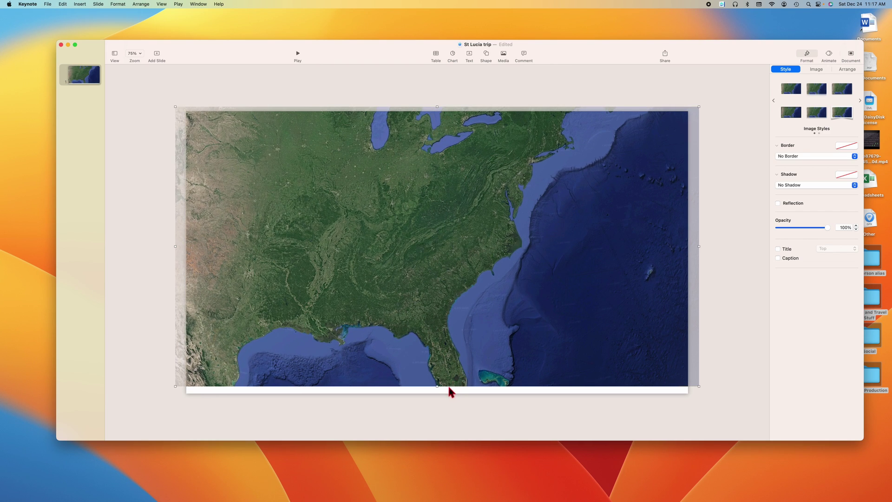
{"action": "left_click_drag", "start_coordinate": [439, 388], "coordinate": [439, 401]}
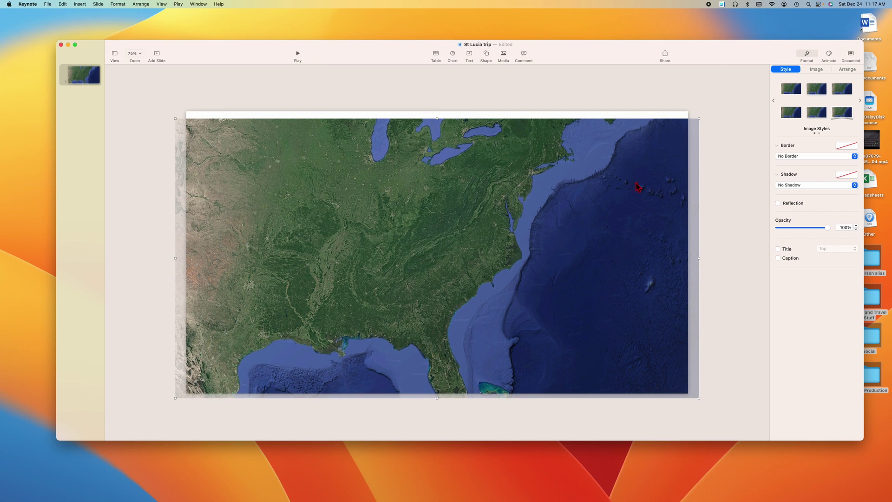
{"action": "left_click", "coordinate": [698, 118]}
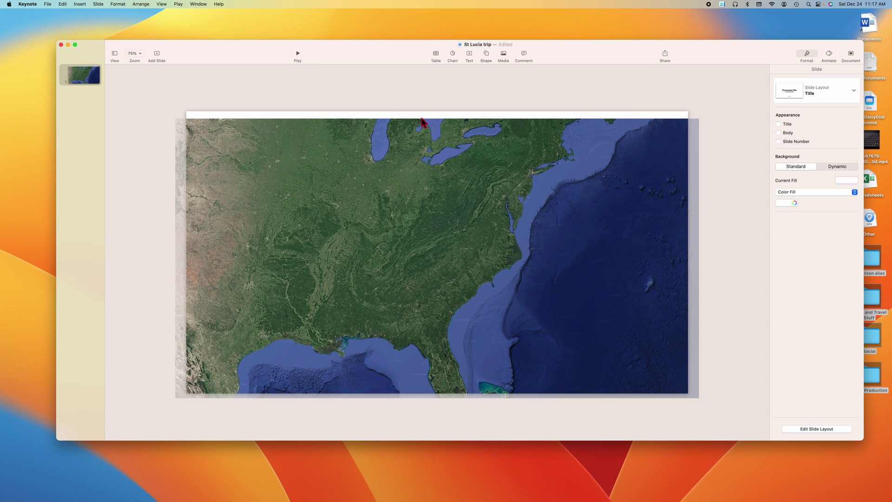
{"action": "left_click", "coordinate": [430, 146]}
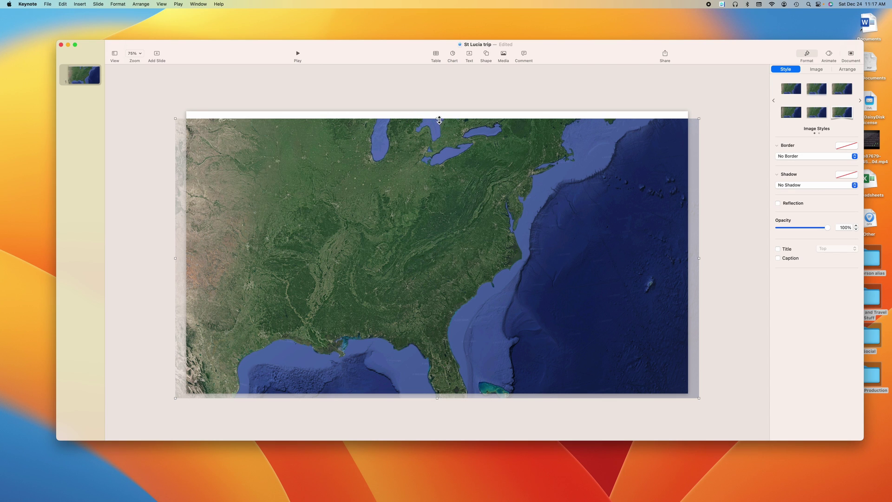
{"action": "left_click_drag", "start_coordinate": [437, 119], "coordinate": [441, 101]}
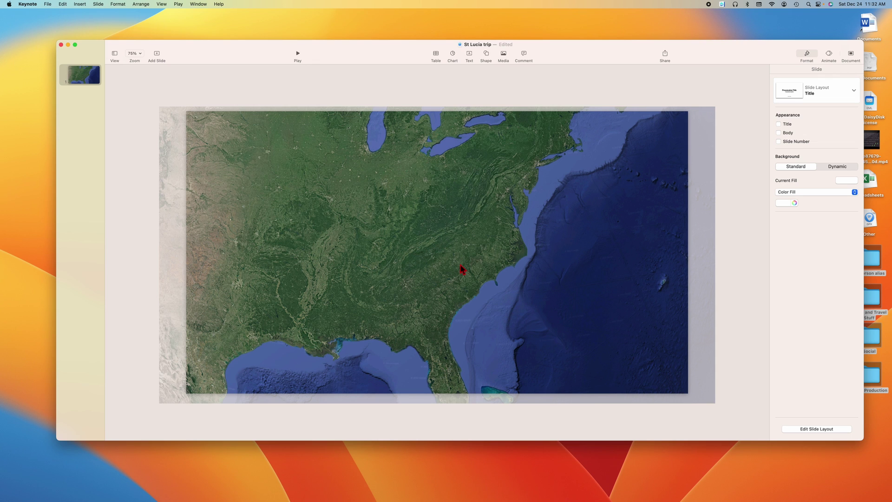
{"action": "key", "text": "ctrl+super+f"}
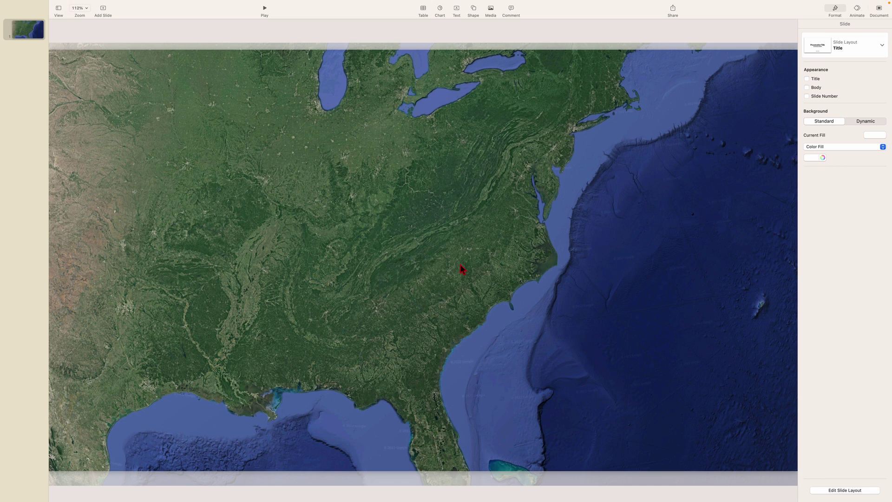
{"action": "type", "text": "Toronto"}
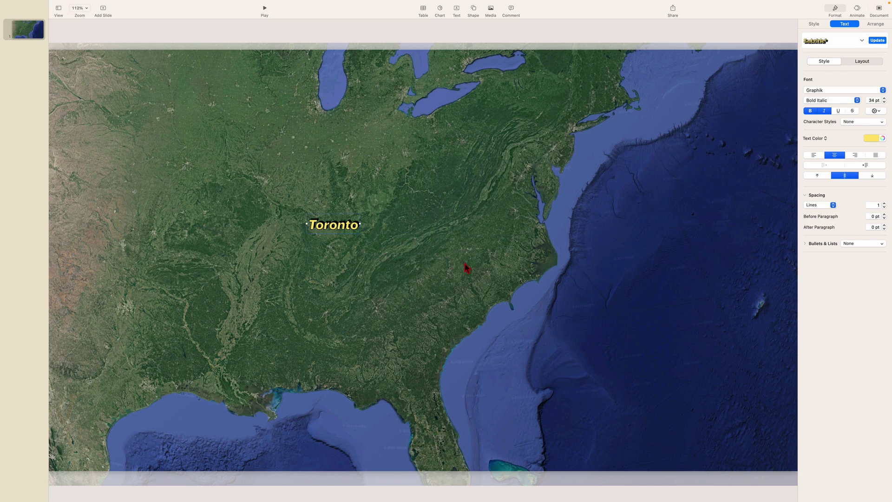
Move the Toronto label beside Lake Ontario and draw a pen line from Toronto to Florida.
{"action": "left_click_drag", "start_coordinate": [336, 229], "coordinate": [430, 73]}
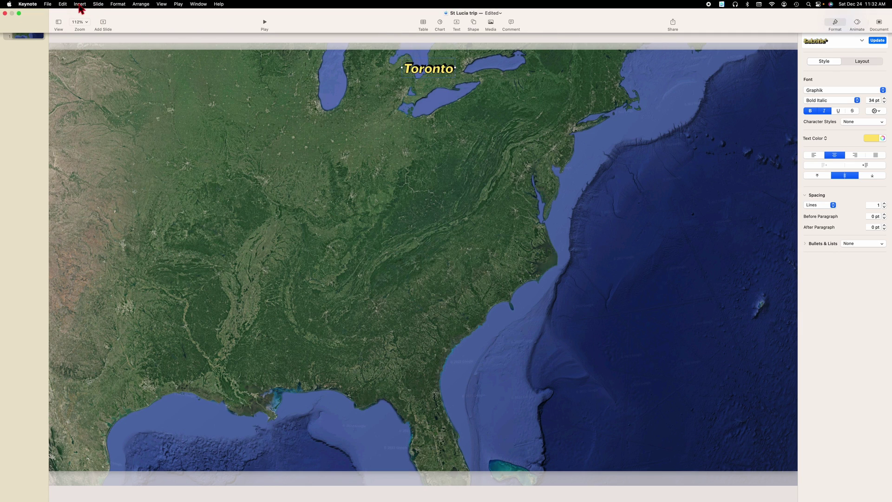
{"action": "left_click", "coordinate": [79, 5]}
{"action": "mouse_move", "coordinate": [85, 58]}
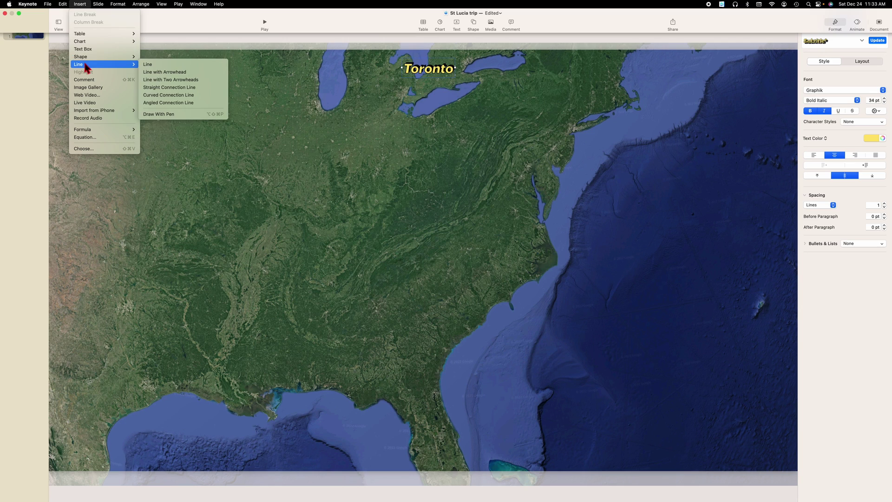
{"action": "left_click", "coordinate": [160, 115]}
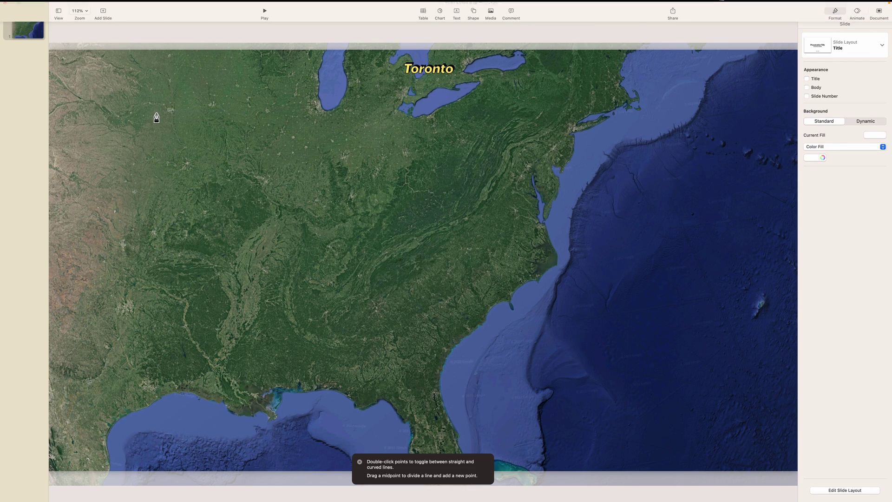
{"action": "left_click", "coordinate": [468, 63]}
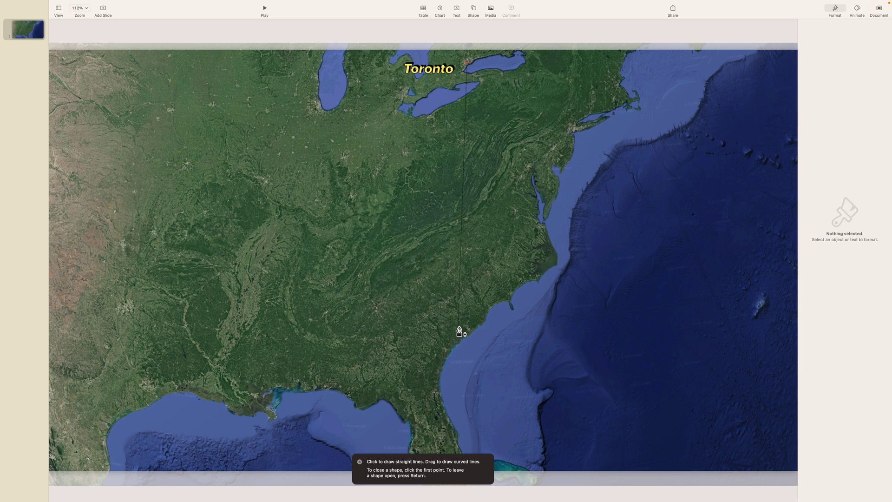
{"action": "left_click", "coordinate": [469, 436]}
{"action": "key", "text": "Return"}
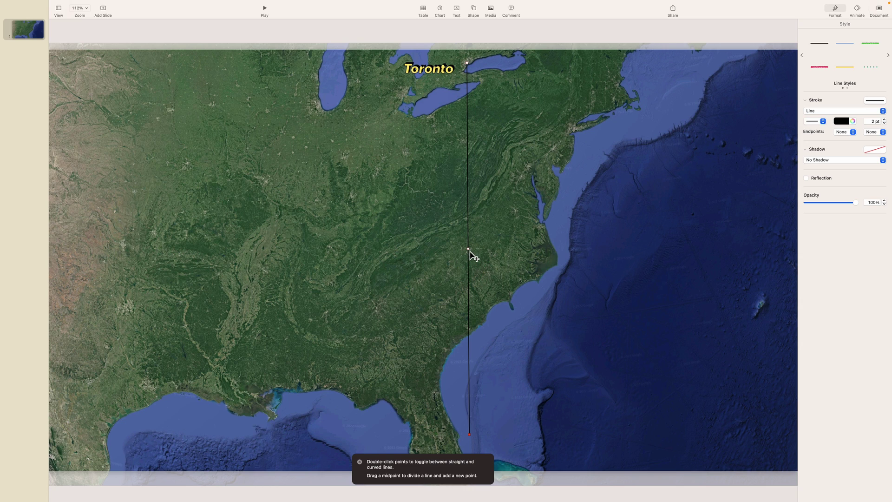
Bend the line into an eastward arc and colour it red.
{"action": "mouse_move", "coordinate": [468, 248]}
{"action": "left_mouse_down"}
{"action": "mouse_move", "coordinate": [459, 243]}
{"action": "mouse_move", "coordinate": [472, 239]}
{"action": "mouse_move", "coordinate": [466, 275]}
{"action": "mouse_move", "coordinate": [467, 247]}
{"action": "left_mouse_up"}
{"action": "left_click_drag", "start_coordinate": [469, 249], "coordinate": [511, 253]}
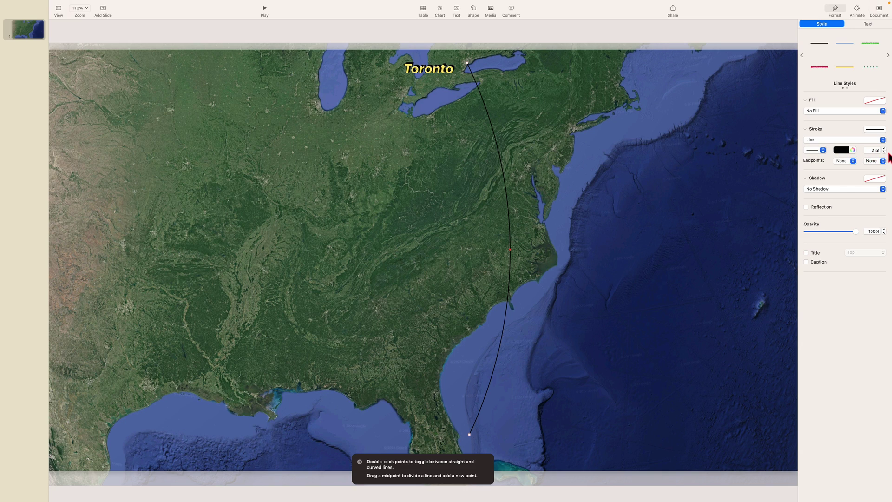
{"action": "left_click", "coordinate": [843, 151]}
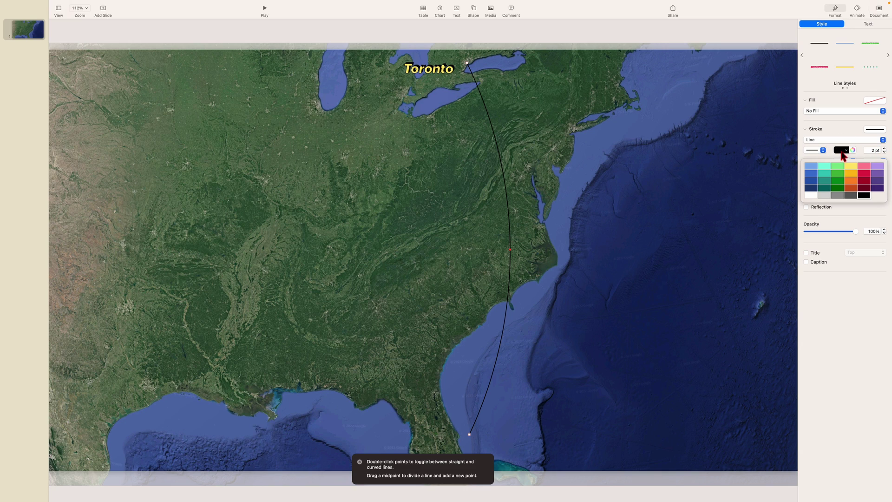
{"action": "left_click", "coordinate": [864, 175]}
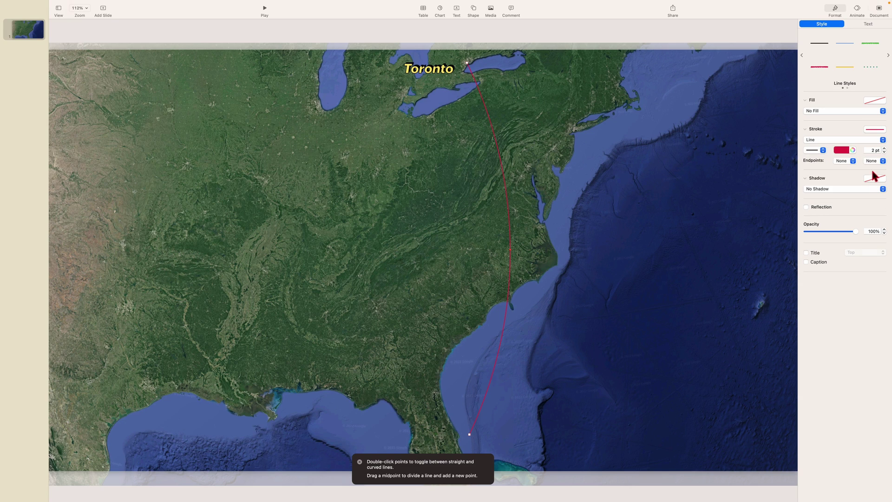
Increase the red arc's stroke width to 8 pt.
{"action": "left_click", "coordinate": [885, 149]}
{"action": "left_click", "coordinate": [884, 148]}
{"action": "left_click", "coordinate": [884, 149]}
{"action": "left_click", "coordinate": [884, 148]}
{"action": "left_click", "coordinate": [885, 149]}
{"action": "left_click", "coordinate": [884, 148]}
Add a Line Draw build-in effect to the red arc.
{"action": "left_click", "coordinate": [858, 12]}
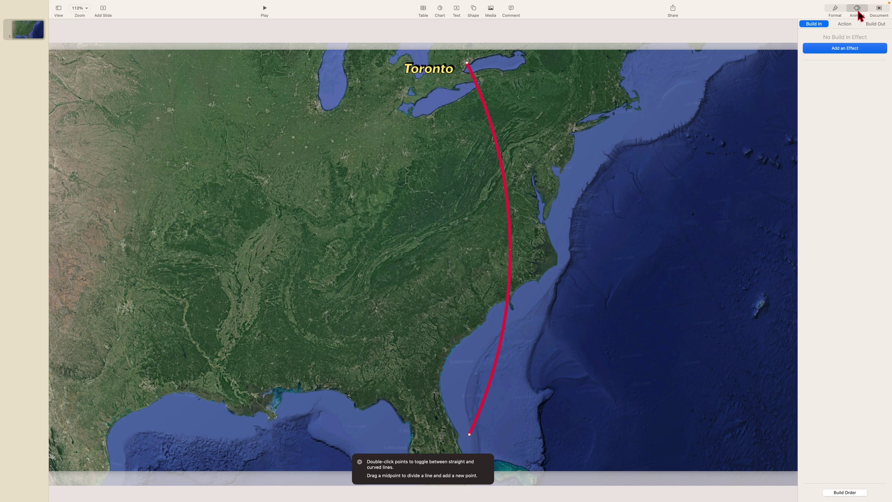
{"action": "left_click", "coordinate": [844, 50]}
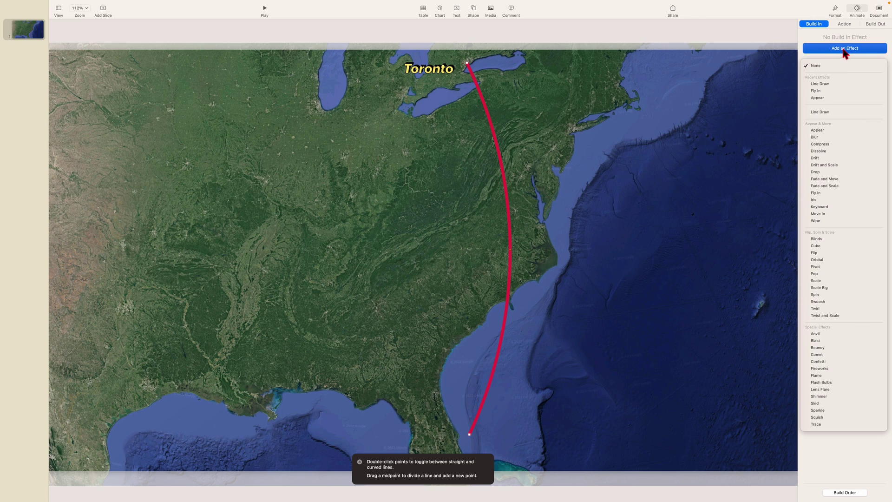
{"action": "left_click", "coordinate": [829, 86]}
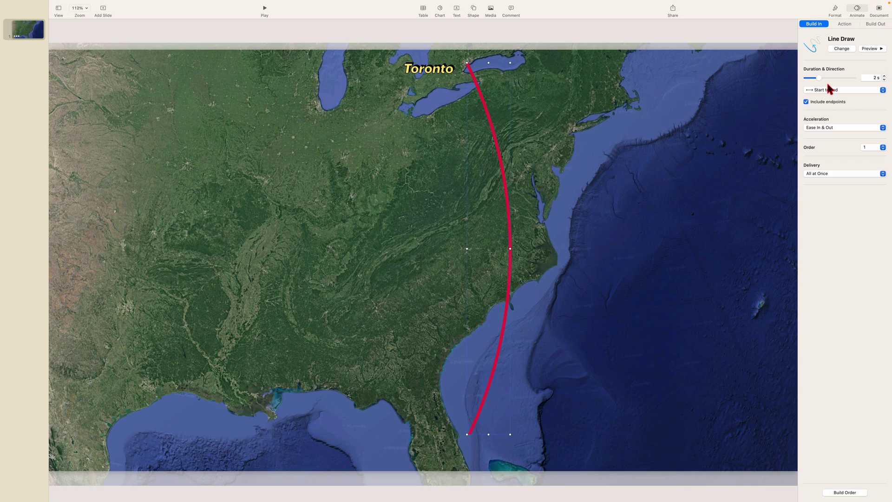
Raise the Line Draw animation duration to 7 seconds.
{"action": "left_click", "coordinate": [884, 76]}
{"action": "left_click", "coordinate": [885, 76]}
{"action": "left_click", "coordinate": [884, 76]}
{"action": "left_click", "coordinate": [884, 76]}
{"action": "left_click", "coordinate": [884, 76]}
{"action": "left_click", "coordinate": [885, 76]}
{"action": "left_click", "coordinate": [884, 76]}
{"action": "left_click", "coordinate": [884, 76]}
{"action": "left_click", "coordinate": [885, 76]}
{"action": "left_click", "coordinate": [884, 76]}
{"action": "left_click", "coordinate": [885, 76]}
{"action": "left_click", "coordinate": [885, 76]}
{"action": "left_click", "coordinate": [885, 76]}
{"action": "left_click", "coordinate": [884, 76]}
{"action": "left_click", "coordinate": [884, 76]}
{"action": "left_click", "coordinate": [884, 76]}
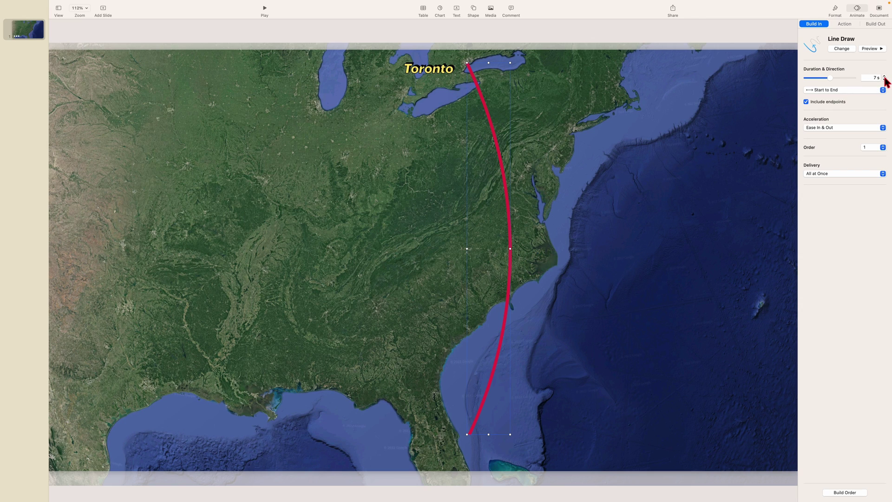
Set the animation Acceleration to None and preview the line drawing.
{"action": "left_click", "coordinate": [834, 128]}
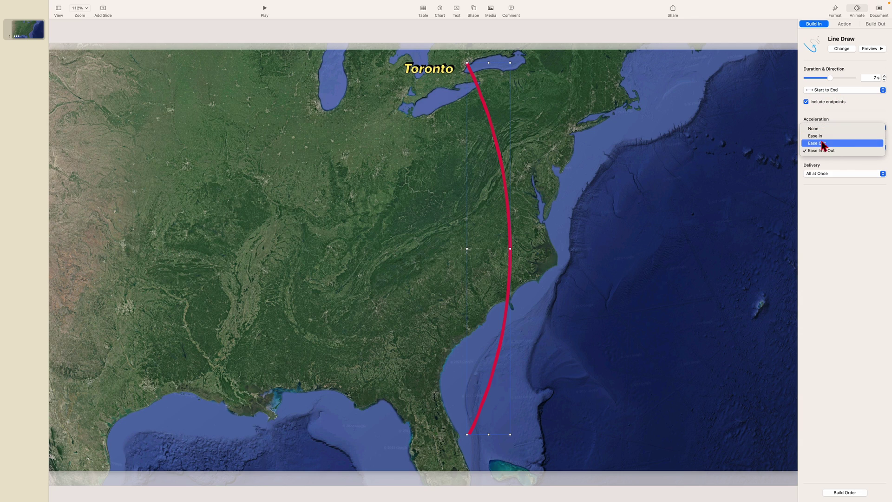
{"action": "left_click", "coordinate": [822, 128]}
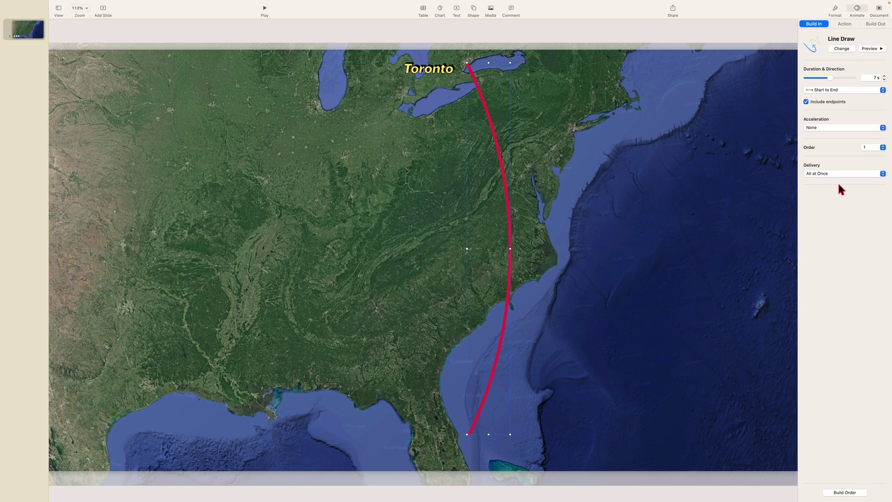
{"action": "left_click", "coordinate": [870, 48]}
Insert the top-down airplane image onto the slide.
{"action": "left_click", "coordinate": [490, 27]}
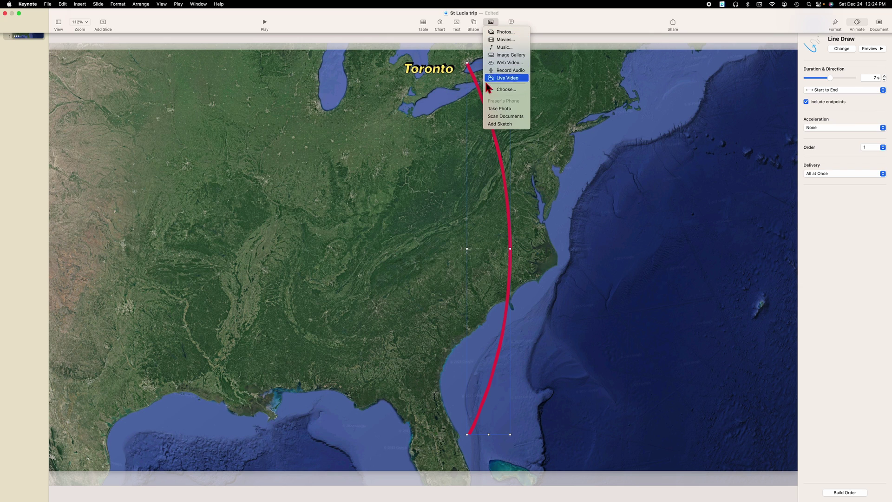
{"action": "left_click", "coordinate": [499, 91]}
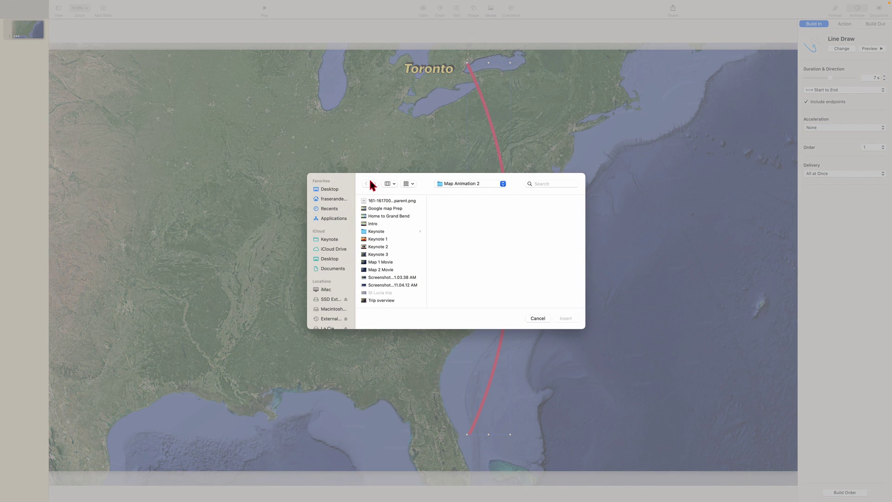
{"action": "left_click", "coordinate": [392, 201]}
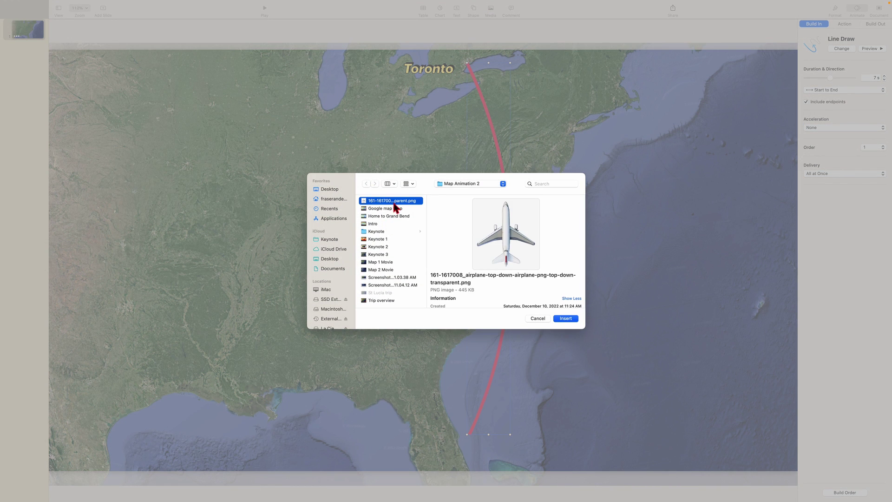
{"action": "left_click", "coordinate": [570, 319]}
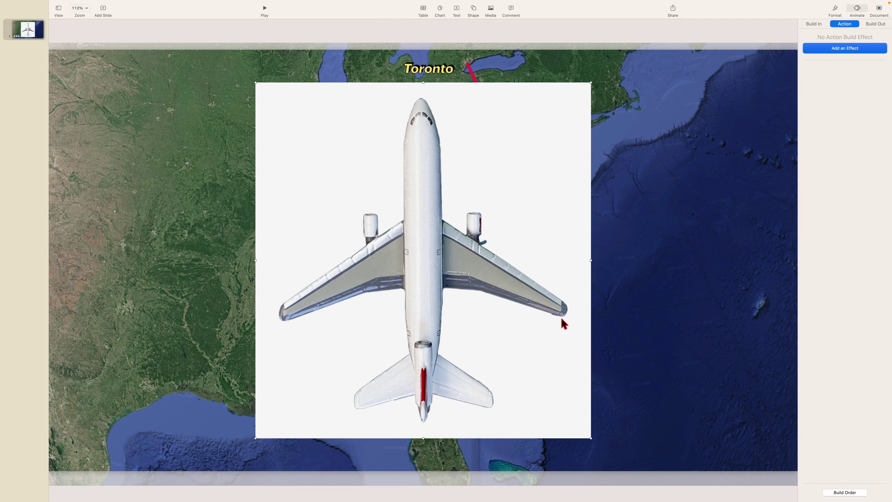
Remove the airplane's white background and shrink it to a small icon near Toronto.
{"action": "left_click", "coordinate": [835, 9]}
{"action": "left_click", "coordinate": [844, 25]}
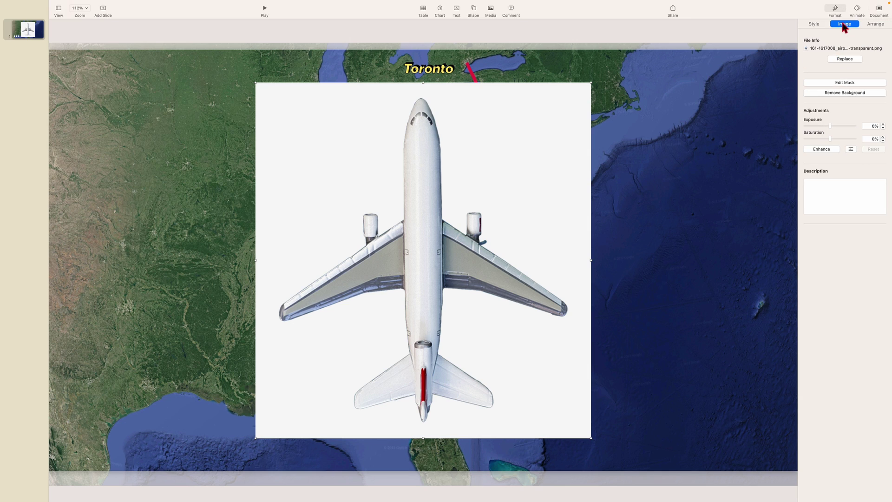
{"action": "left_click", "coordinate": [838, 92]}
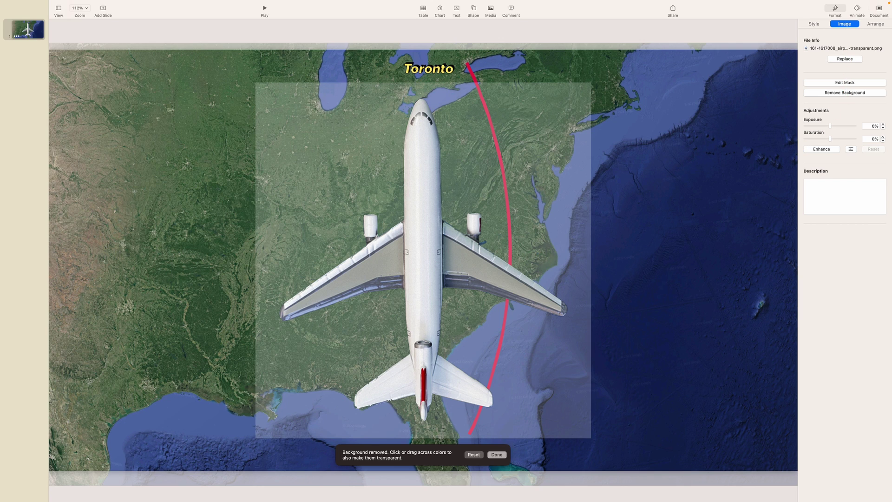
{"action": "left_click", "coordinate": [497, 455]}
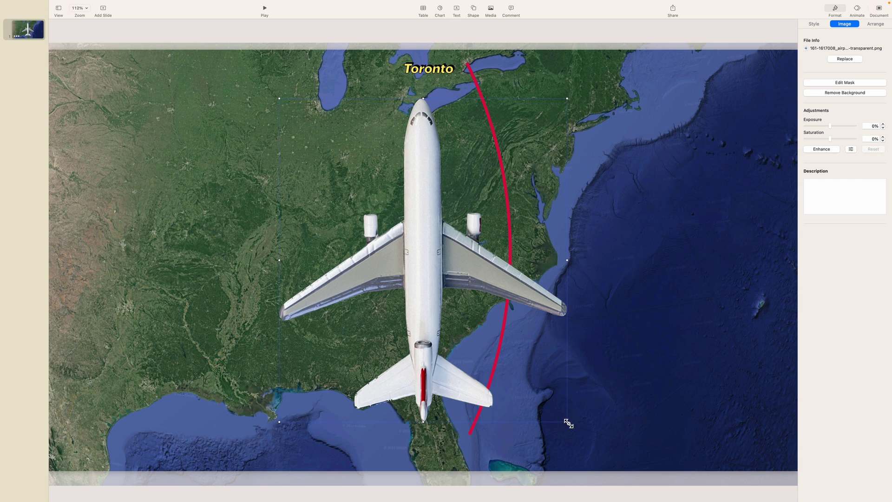
{"action": "left_click_drag", "start_coordinate": [567, 422], "coordinate": [485, 110]}
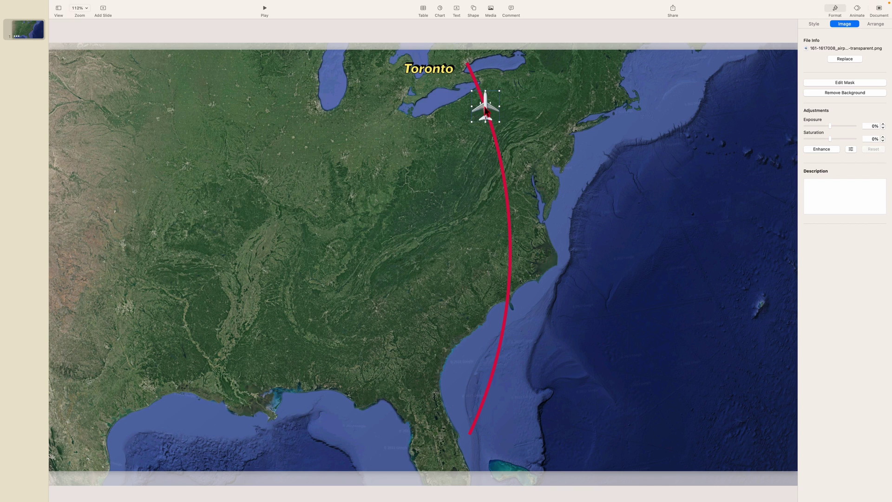
Rotate the airplane to about 200.9° so it heads down the red arc, positioned at Toronto.
{"action": "left_click", "coordinate": [876, 23]}
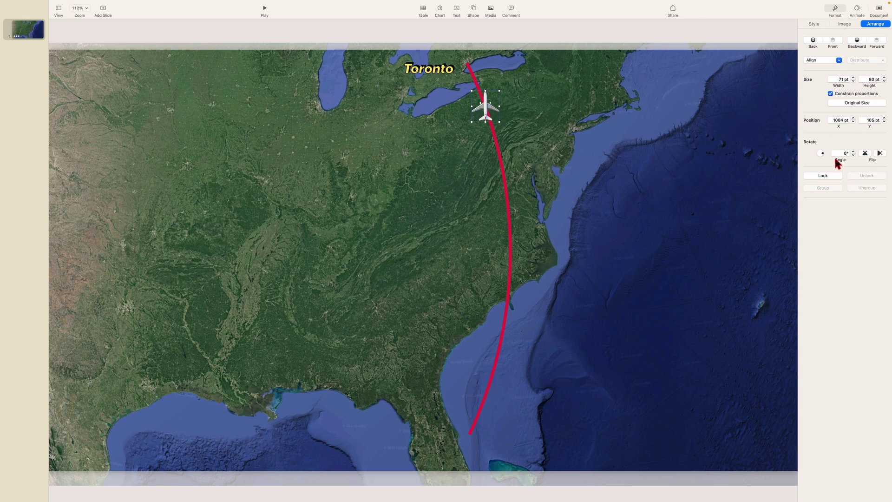
{"action": "left_click_drag", "start_coordinate": [822, 154], "coordinate": [799, 158]}
{"action": "left_click", "coordinate": [854, 151]}
{"action": "left_click", "coordinate": [854, 151]}
{"action": "left_click", "coordinate": [854, 152]}
{"action": "left_click", "coordinate": [854, 152]}
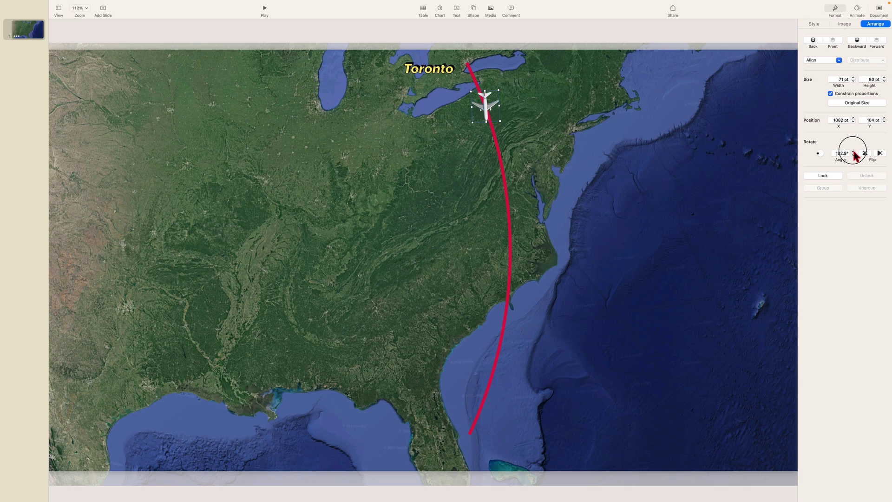
{"action": "left_click", "coordinate": [853, 151]}
{"action": "left_click", "coordinate": [854, 152]}
{"action": "left_click", "coordinate": [854, 152]}
{"action": "left_click", "coordinate": [854, 152]}
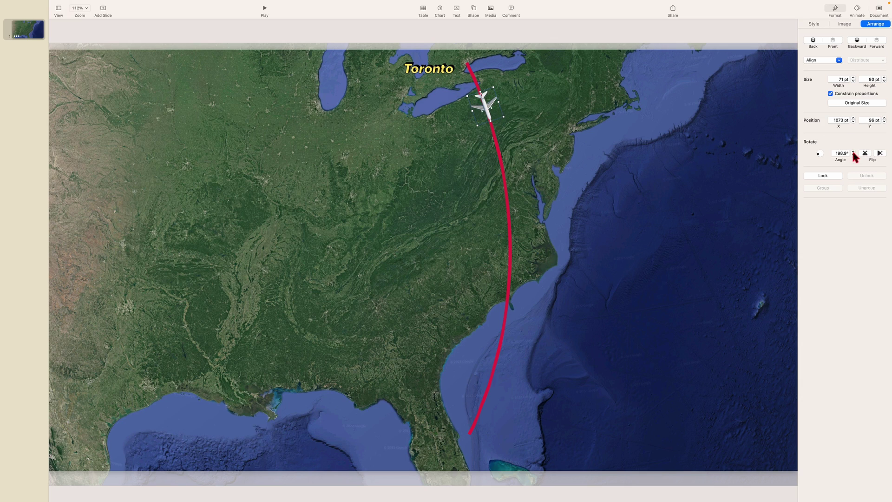
{"action": "left_click", "coordinate": [854, 155]}
{"action": "left_click_drag", "start_coordinate": [491, 107], "coordinate": [476, 69]}
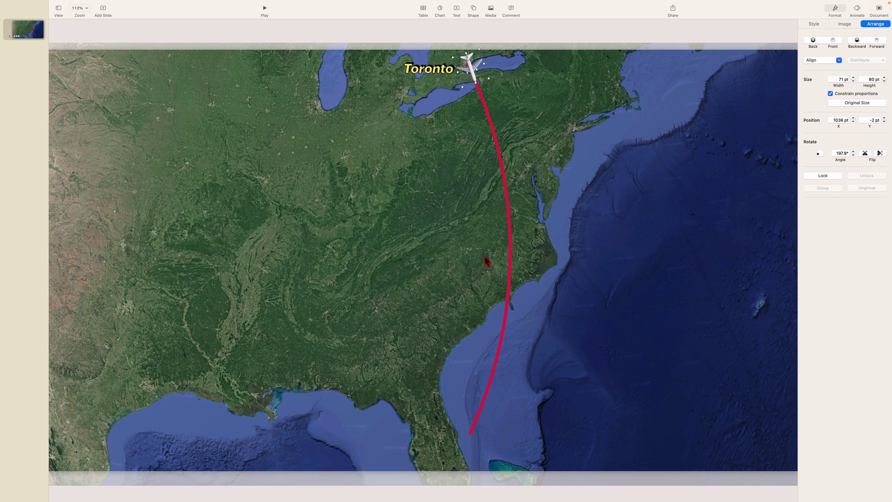
{"action": "key", "text": "super+z"}
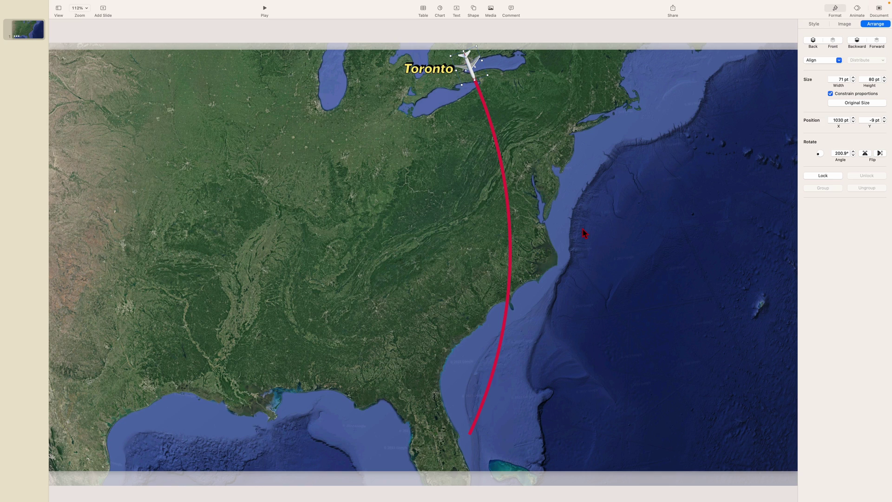
Add a Move action taking the airplane off Florida, curving the path along the red arc.
{"action": "left_click", "coordinate": [858, 9]}
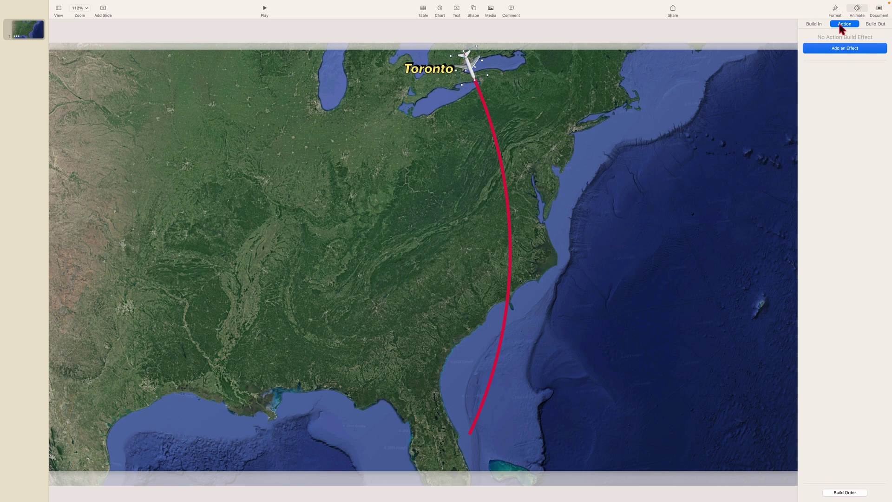
{"action": "left_click", "coordinate": [845, 49]}
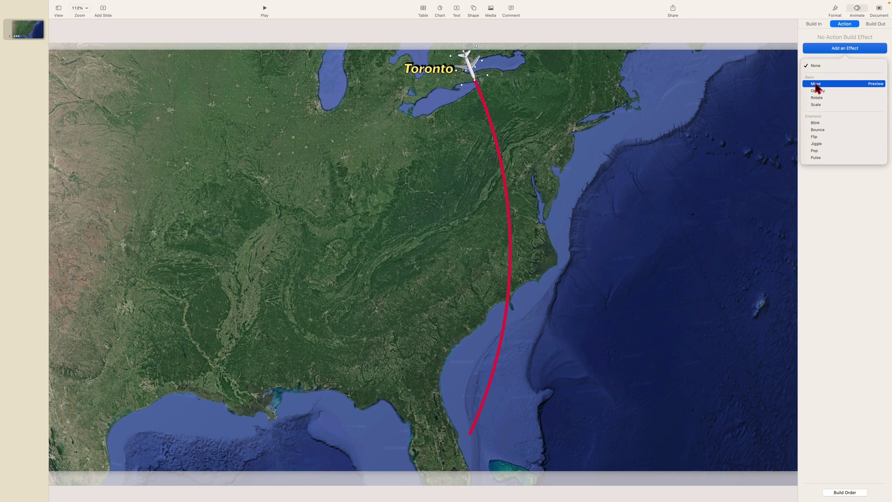
{"action": "left_click", "coordinate": [816, 84]}
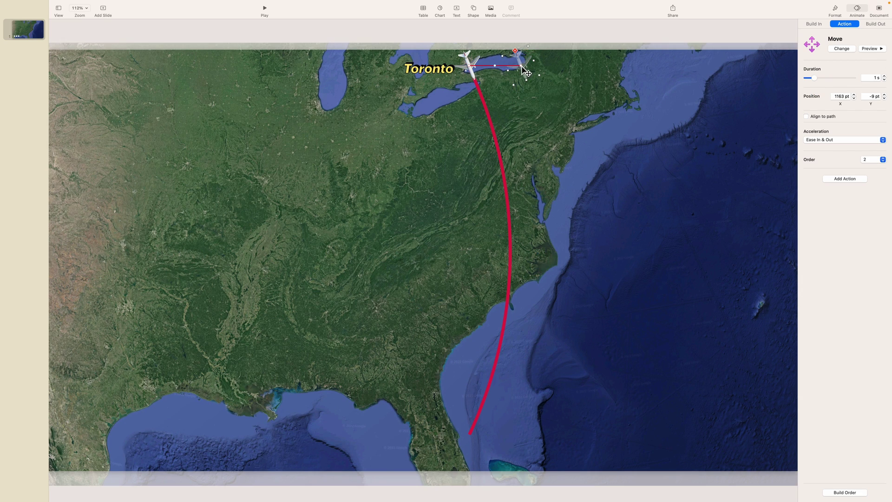
{"action": "left_click_drag", "start_coordinate": [527, 72], "coordinate": [472, 434]}
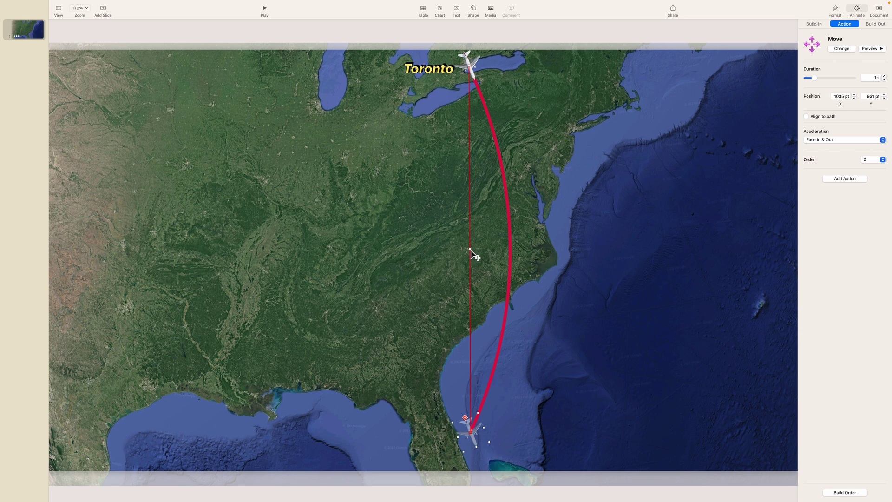
{"action": "left_click_drag", "start_coordinate": [470, 251], "coordinate": [510, 250]}
Set the Move action's duration to 7 seconds and preview the flight.
{"action": "left_click", "coordinate": [873, 50]}
{"action": "left_click", "coordinate": [872, 79]}
{"action": "type", "text": "7"}
{"action": "left_click", "coordinate": [871, 48]}
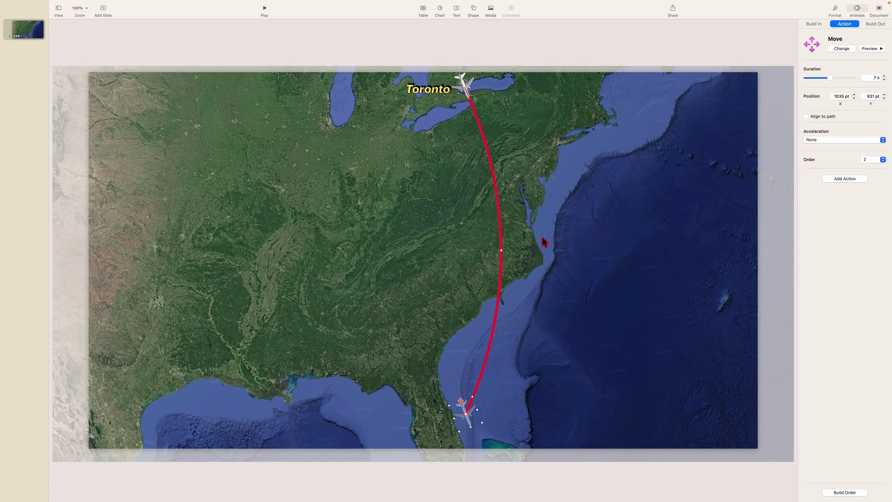
{"action": "left_click", "coordinate": [872, 49]}
Zoom to 300% and add a clockwise Rotate action of 44° to the airplane.
{"action": "left_click", "coordinate": [79, 8]}
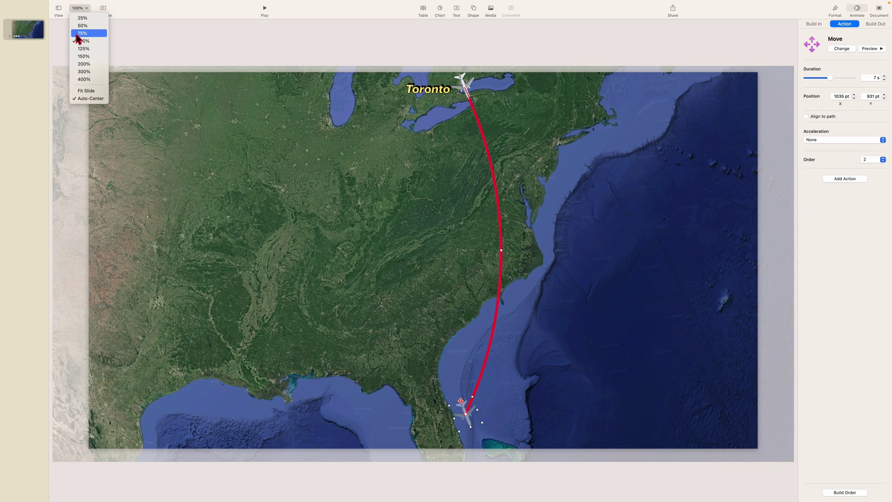
{"action": "left_click", "coordinate": [84, 72]}
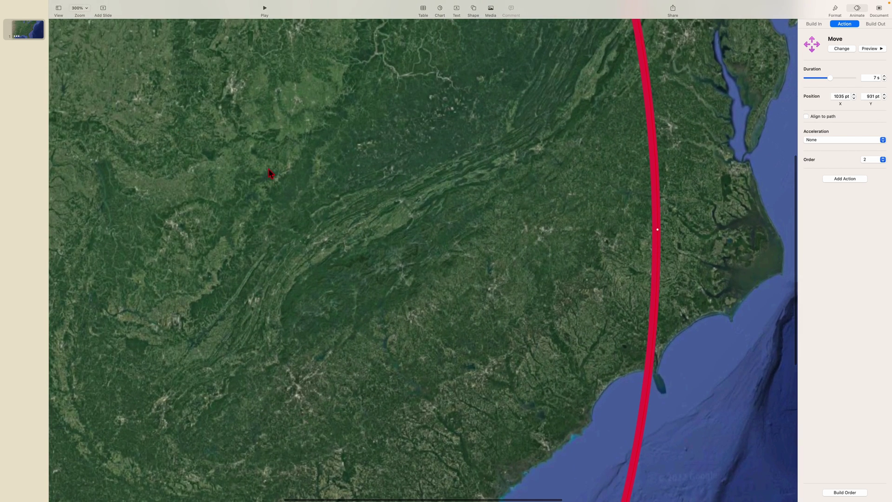
{"action": "scroll", "coordinate": [272, 175], "scroll_direction": "down", "scroll_amount": 10}
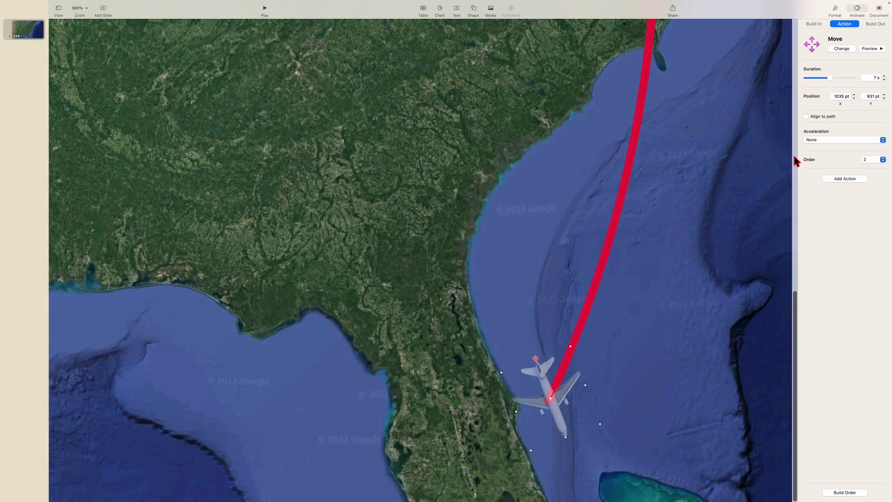
{"action": "left_click", "coordinate": [843, 179]}
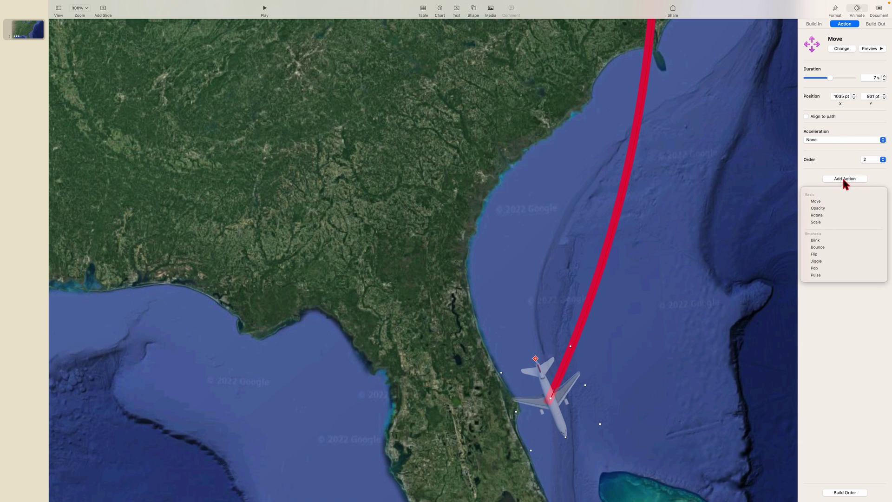
{"action": "left_click", "coordinate": [818, 215]}
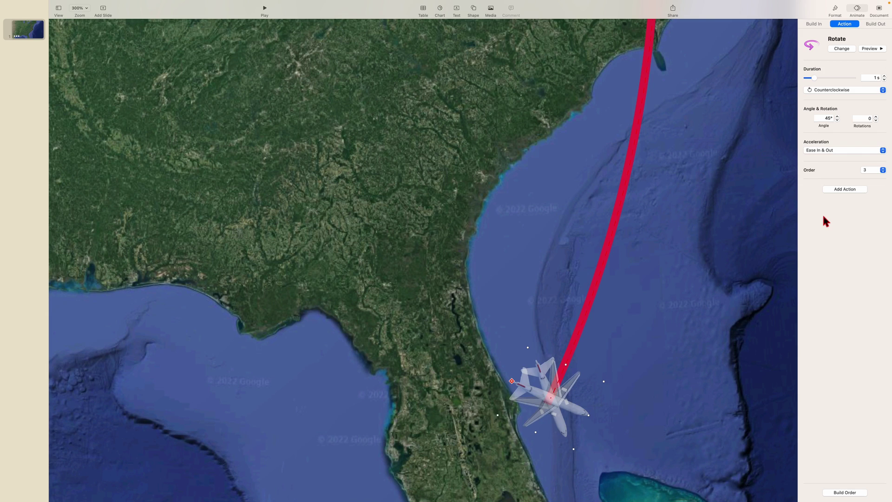
{"action": "left_click", "coordinate": [832, 91]}
{"action": "left_click", "coordinate": [830, 91]}
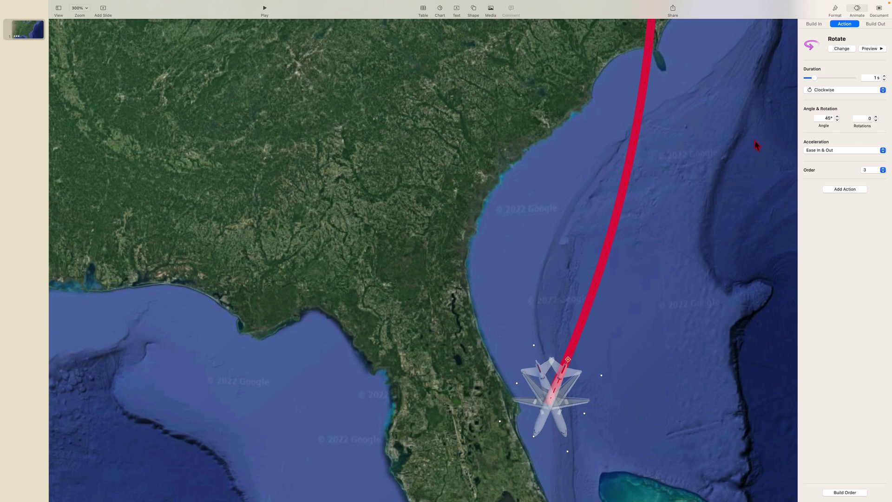
{"action": "left_click", "coordinate": [838, 116]}
{"action": "left_click", "coordinate": [838, 120]}
{"action": "left_click", "coordinate": [838, 120]}
Give the rotation a 7-second duration with no acceleration, then zoom back to 100%.
{"action": "left_click", "coordinate": [876, 79]}
{"action": "type", "text": "7"}
{"action": "key", "text": "Tab"}
{"action": "left_click", "coordinate": [834, 150]}
{"action": "left_click", "coordinate": [822, 152]}
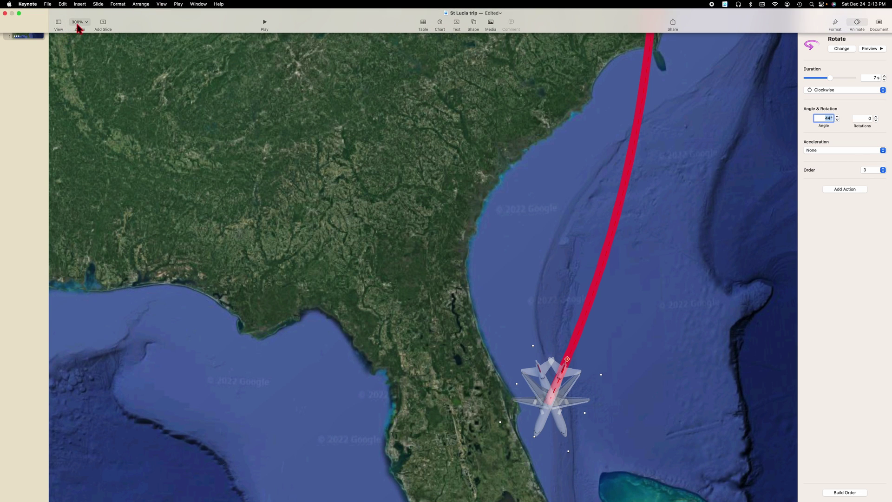
{"action": "left_click", "coordinate": [77, 24]}
{"action": "left_click", "coordinate": [84, 56]}
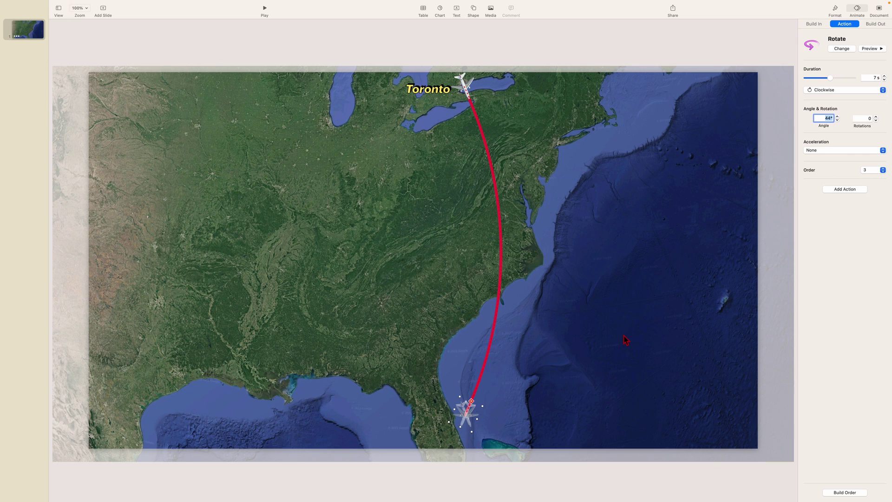
Set the airplane's Move build to start With Build 1, alongside the line draw.
{"action": "left_click", "coordinate": [847, 492]}
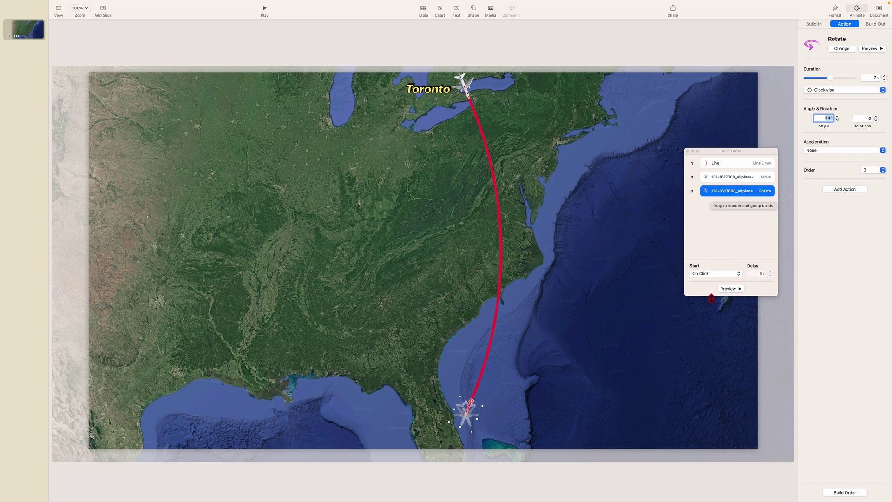
{"action": "left_click", "coordinate": [732, 181]}
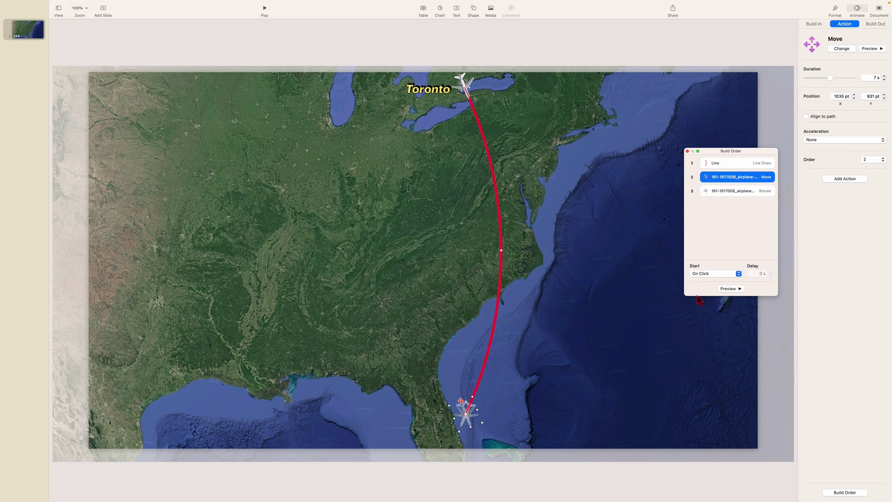
{"action": "left_click", "coordinate": [712, 274]}
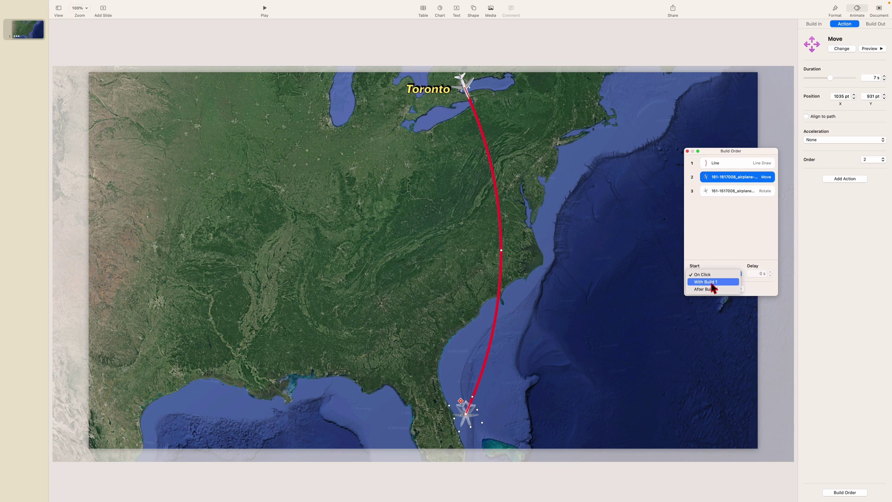
{"action": "left_click", "coordinate": [712, 284]}
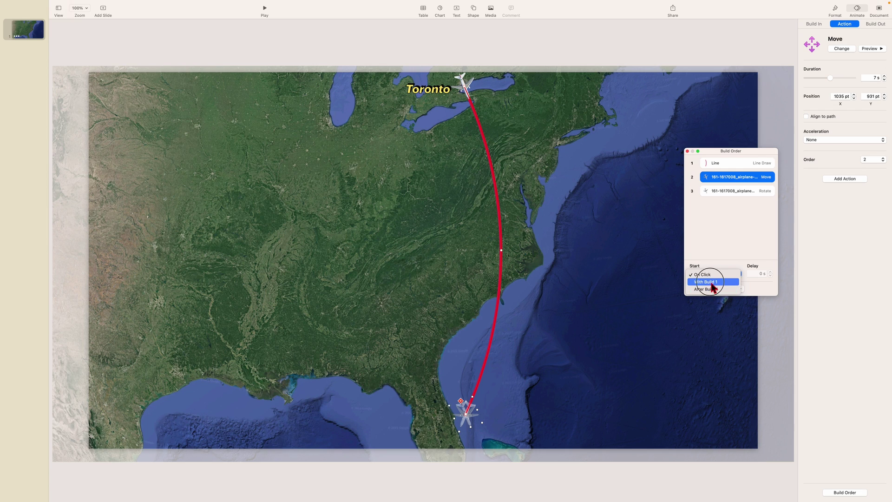
Set the Rotate build to start With Build 1, preview the sequence, and close Build Order.
{"action": "left_click", "coordinate": [728, 186]}
{"action": "left_click", "coordinate": [715, 272]}
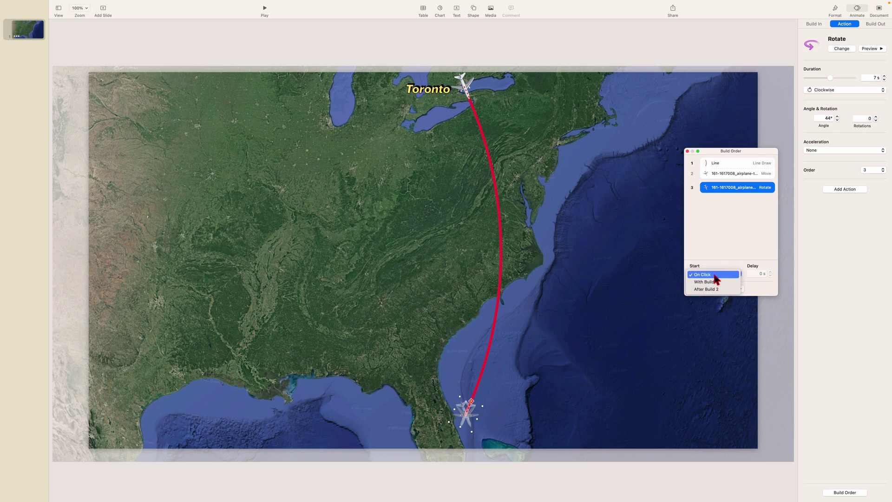
{"action": "left_click", "coordinate": [713, 283]}
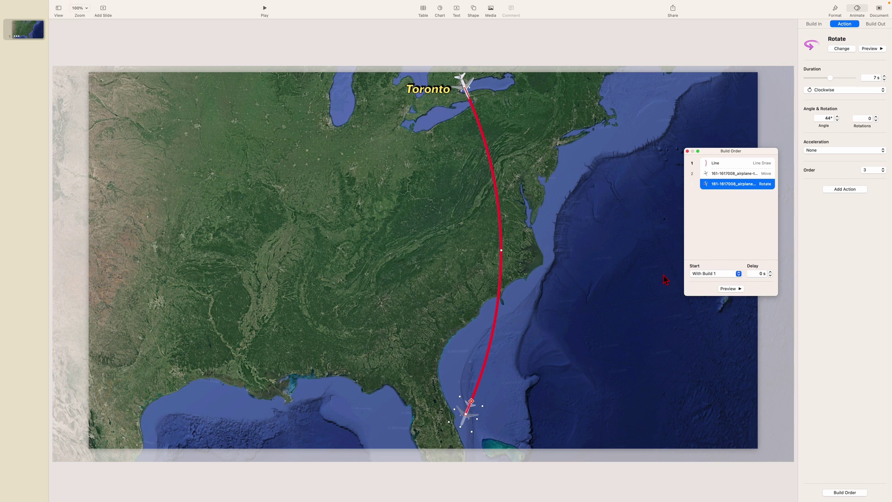
{"action": "left_click", "coordinate": [729, 288]}
{"action": "scroll", "coordinate": [583, 246], "scroll_direction": "up", "scroll_amount": 1}
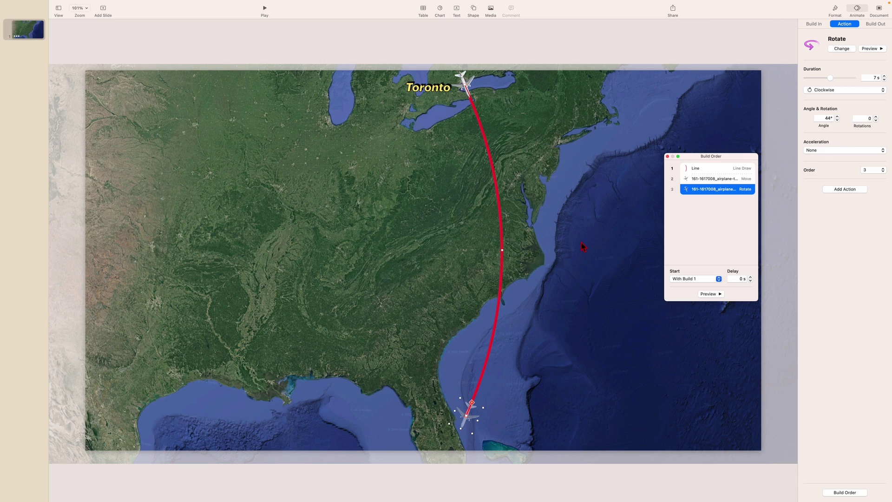
{"action": "left_click", "coordinate": [668, 157]}
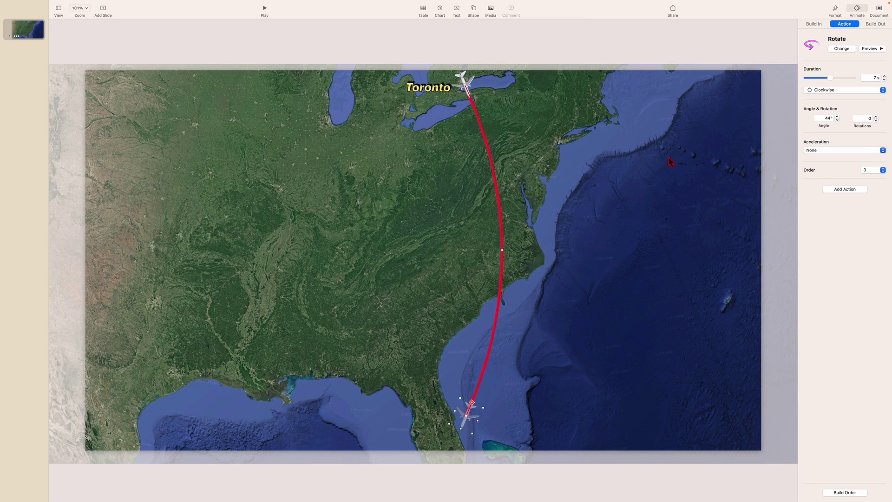
Add a second slide and delete its title, subtitle and bullet placeholders.
{"action": "right_click", "coordinate": [21, 75]}
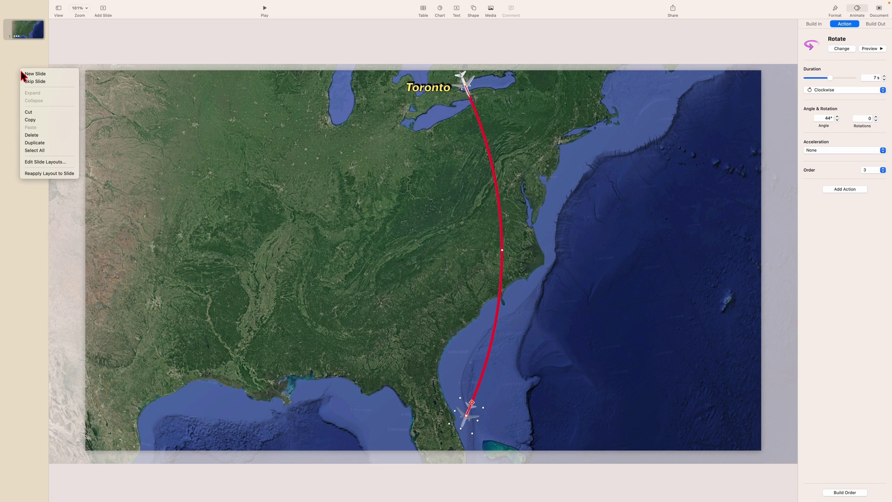
{"action": "left_click", "coordinate": [31, 74]}
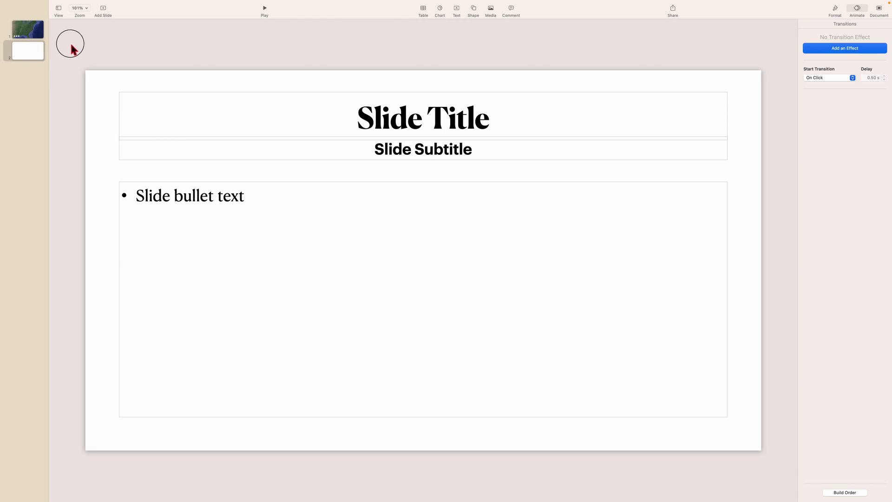
{"action": "left_click_drag", "start_coordinate": [71, 45], "coordinate": [210, 450]}
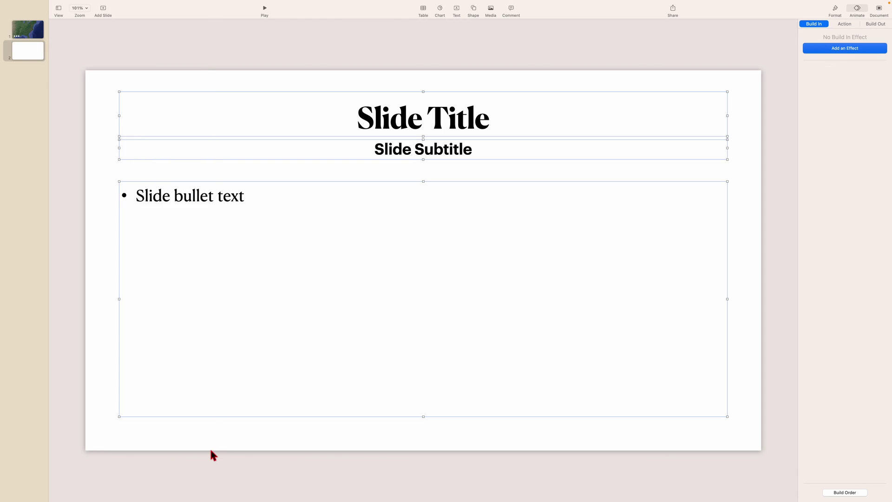
{"action": "key", "text": "Delete"}
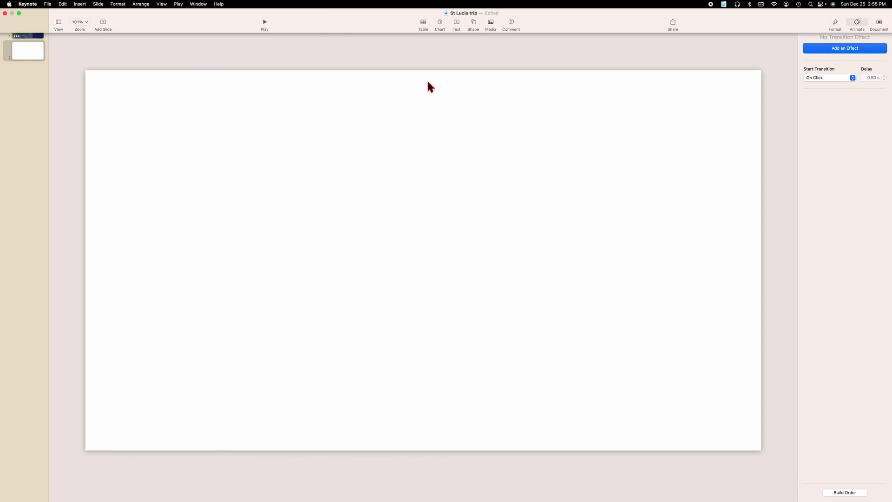
Insert the Map 2 Caribbean image on slide 2 and stretch it top to bottom over the slide.
{"action": "left_click", "coordinate": [491, 9]}
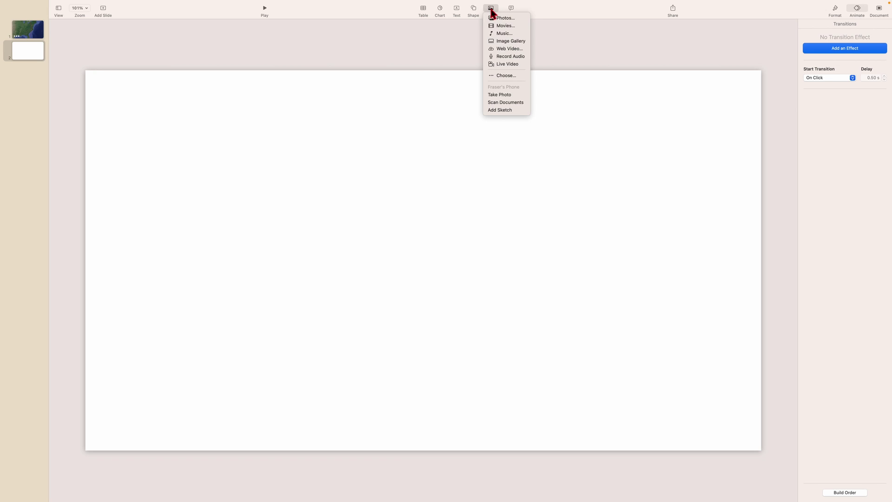
{"action": "left_click", "coordinate": [502, 76]}
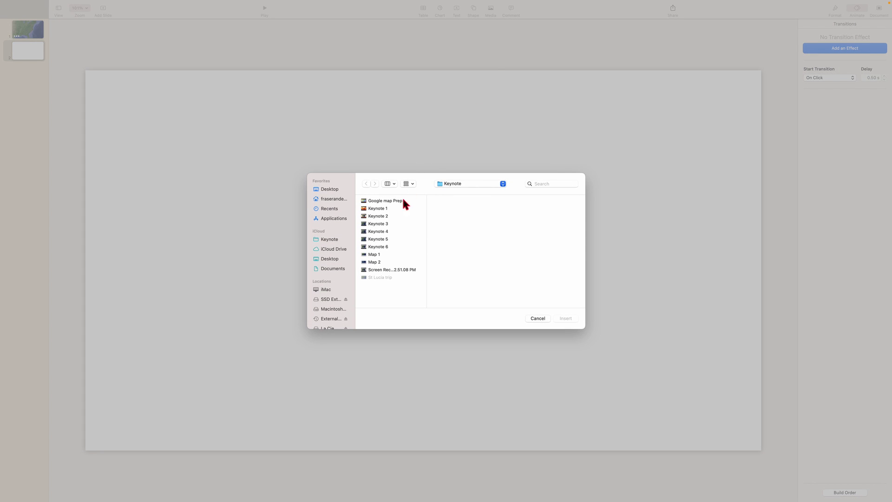
{"action": "left_click", "coordinate": [368, 264]}
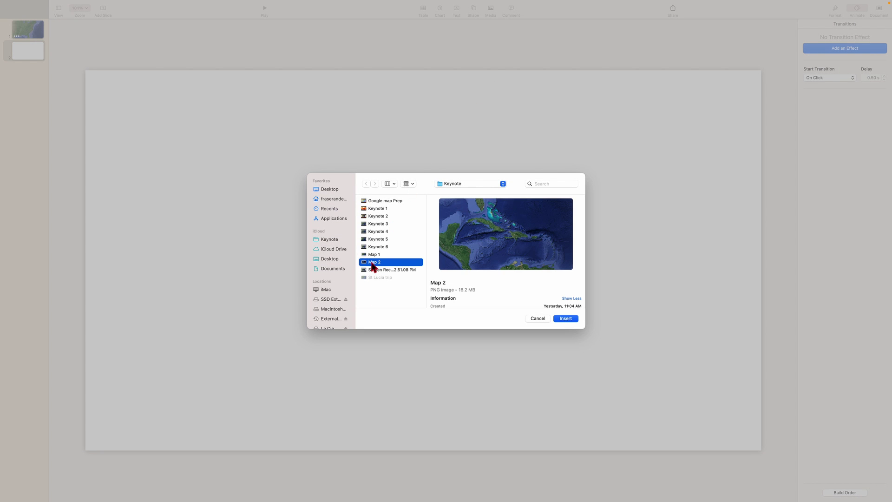
{"action": "left_click", "coordinate": [562, 319]}
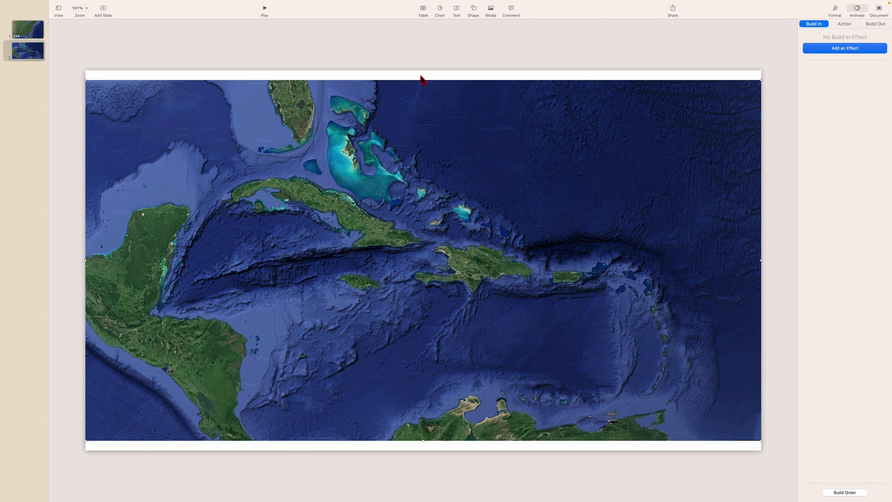
{"action": "left_click_drag", "start_coordinate": [422, 80], "coordinate": [427, 61]}
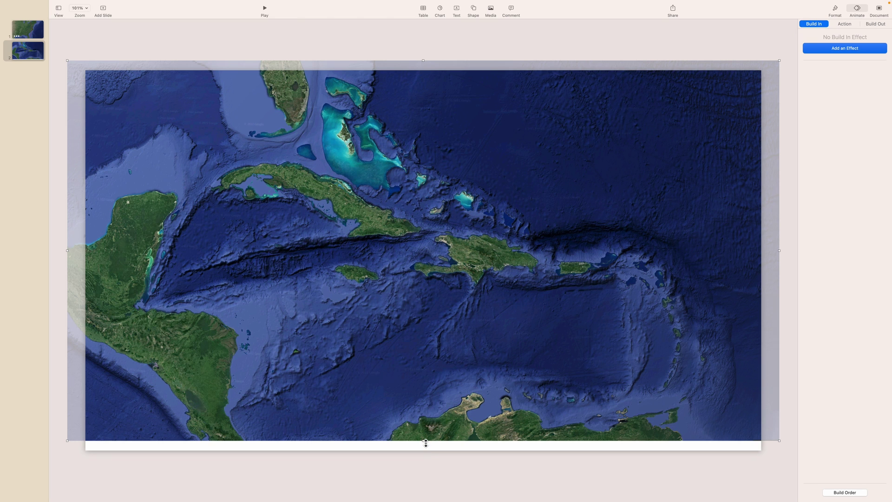
{"action": "left_click_drag", "start_coordinate": [423, 441], "coordinate": [423, 469]}
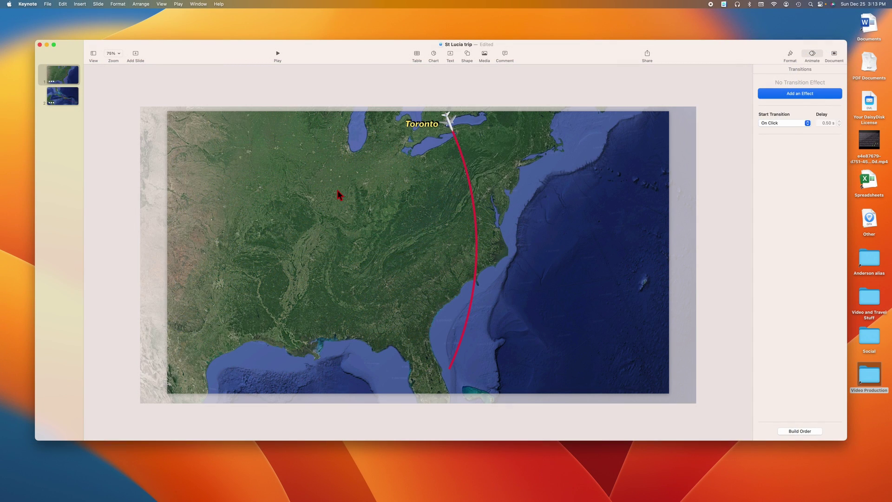
Start a movie export of the presentation via File > Export To > Movie.
{"action": "left_click", "coordinate": [48, 4]}
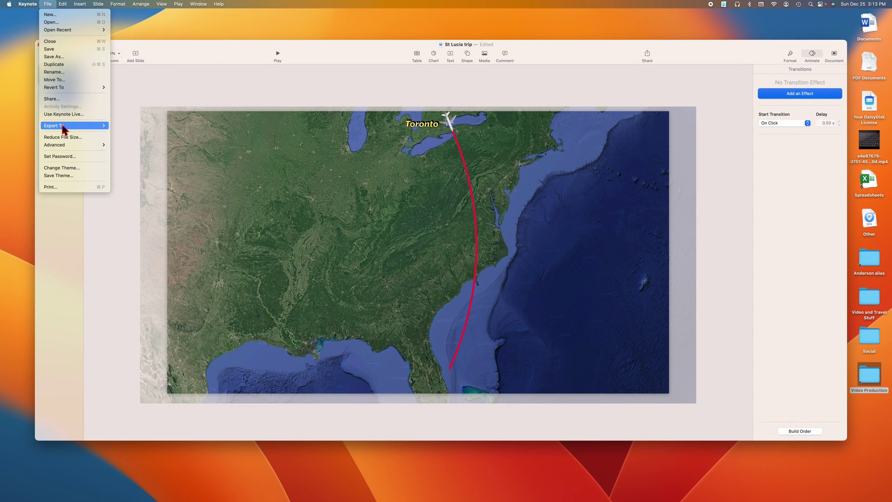
{"action": "mouse_move", "coordinate": [64, 128]}
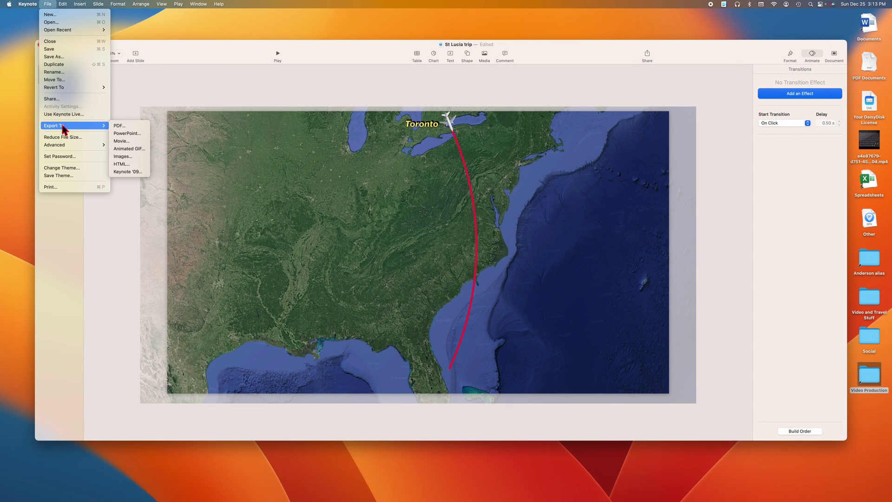
{"action": "left_click", "coordinate": [123, 142]}
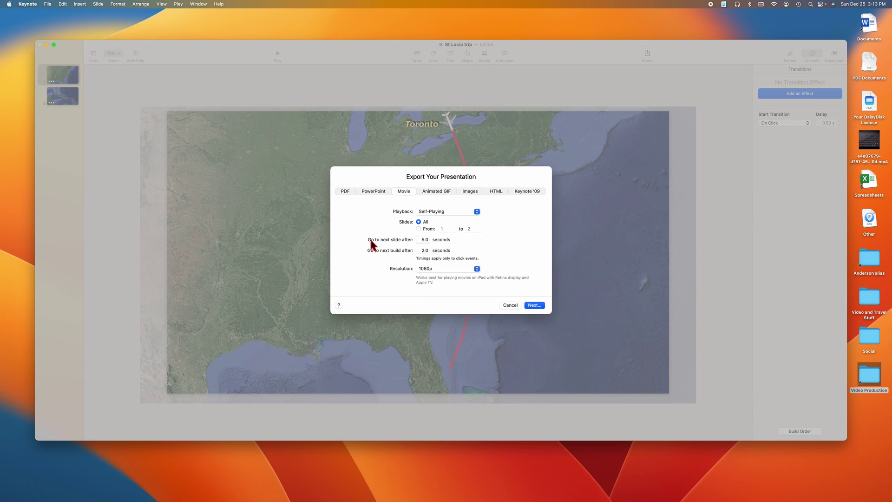
Set the movie to advance slides after 2 seconds at 1080p resolution.
{"action": "left_click", "coordinate": [423, 241]}
{"action": "type", "text": "2"}
{"action": "key", "text": "Tab"}
{"action": "left_click", "coordinate": [451, 269]}
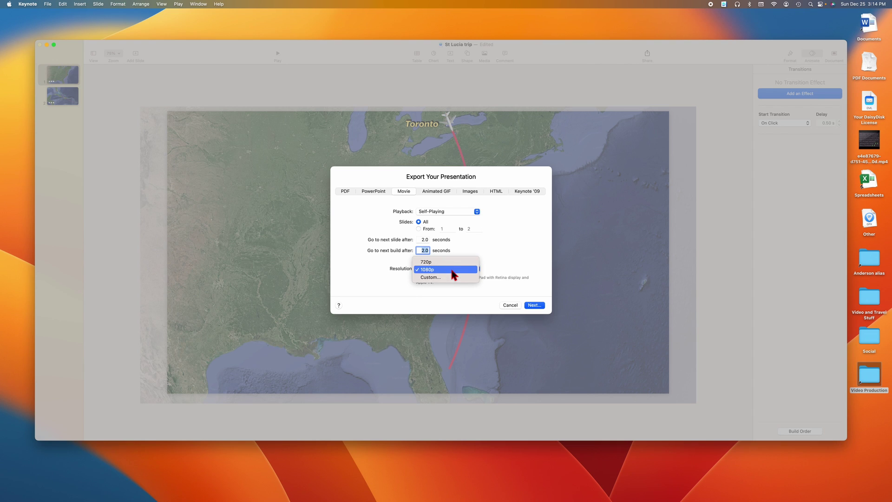
{"action": "left_click", "coordinate": [447, 277]}
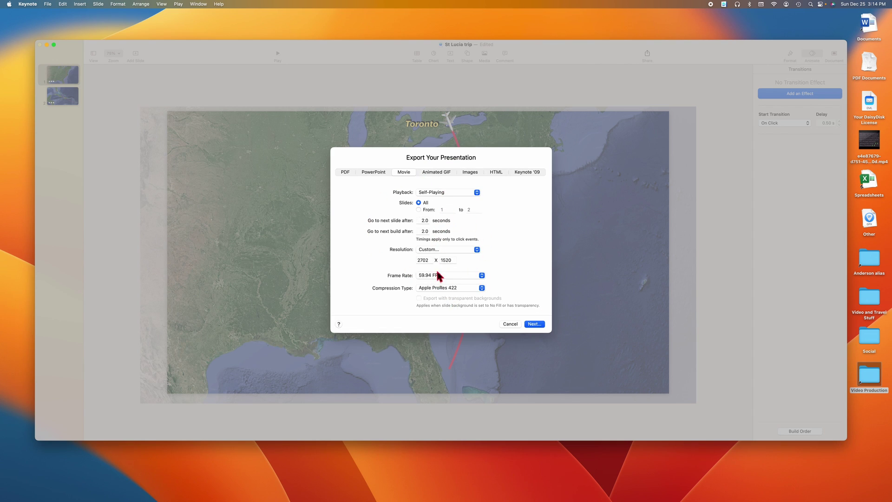
{"action": "left_click", "coordinate": [449, 253]}
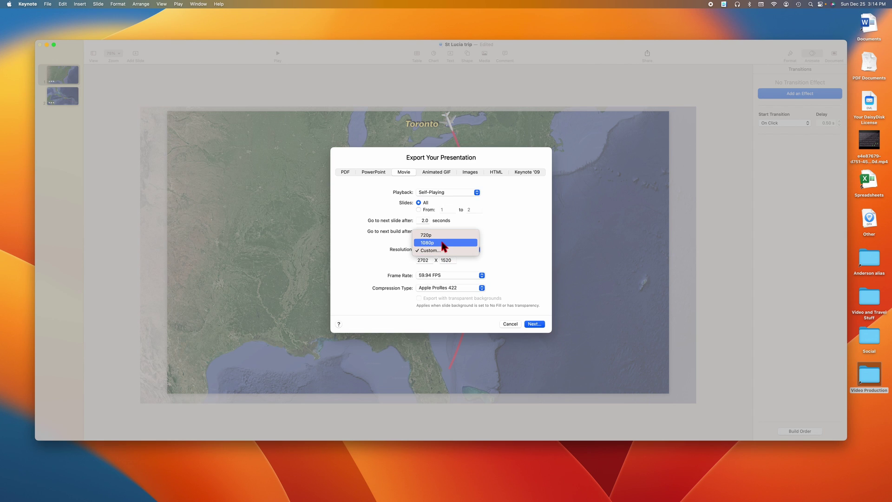
{"action": "left_click", "coordinate": [444, 243]}
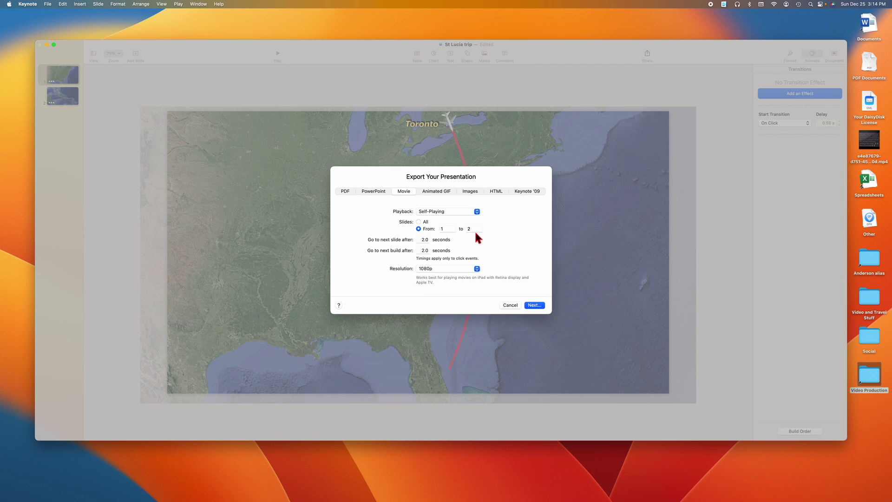
Limit the export range to slide 1 and continue to the save sheet.
{"action": "left_click", "coordinate": [476, 229]}
{"action": "key", "text": "BackSpace"}
{"action": "left_click", "coordinate": [534, 305]}
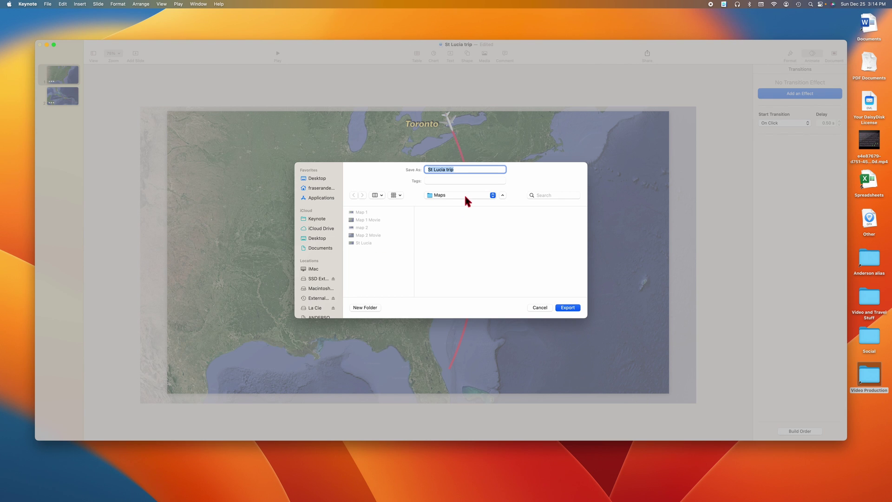
Export the 'St Lucia trip' movie to the Maps folder, then select the St. Lucia route slide.
{"action": "left_click", "coordinate": [568, 308]}
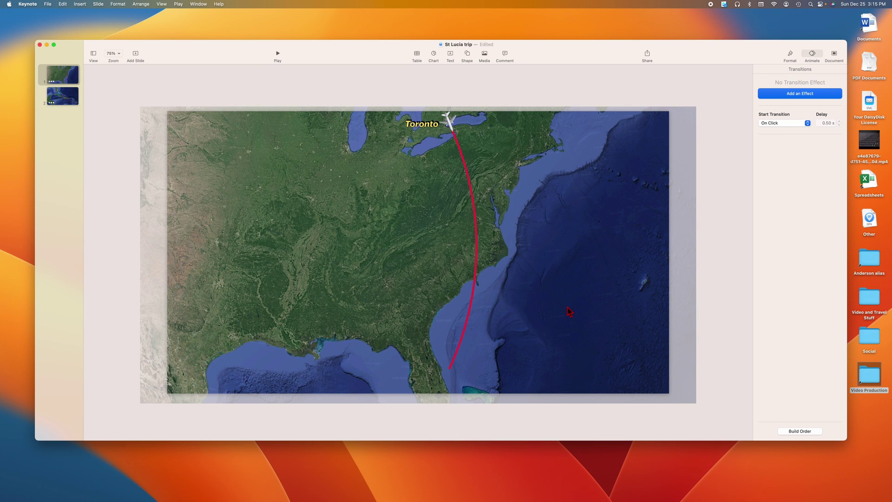
{"action": "left_click", "coordinate": [67, 100]}
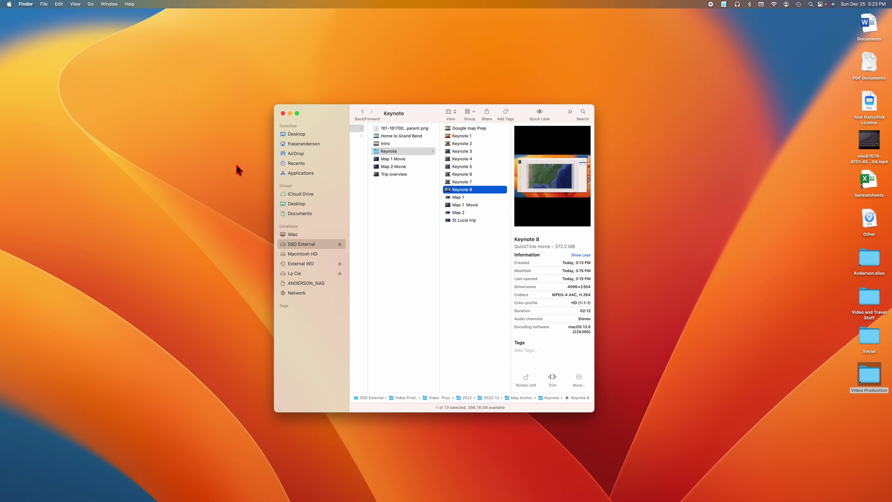
Open Map 1 Movie from the Keynote folder in QuickTime Player.
{"action": "left_click", "coordinate": [466, 206]}
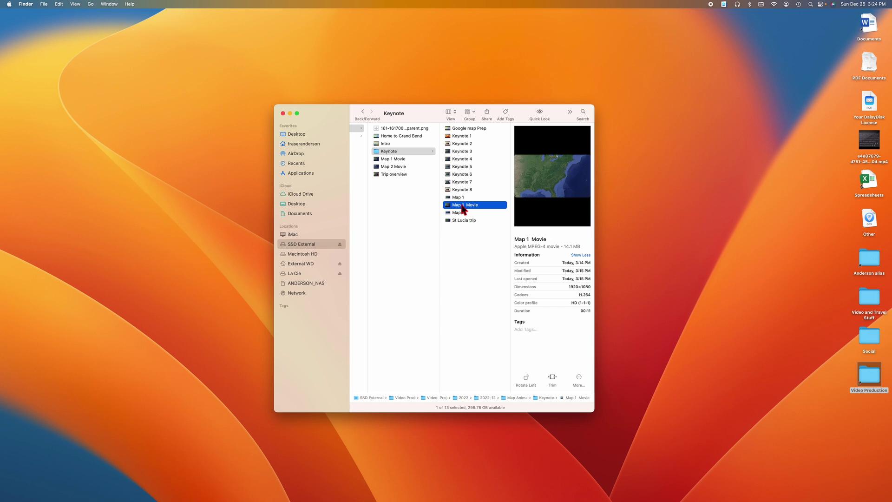
{"action": "double_click", "coordinate": [463, 209]}
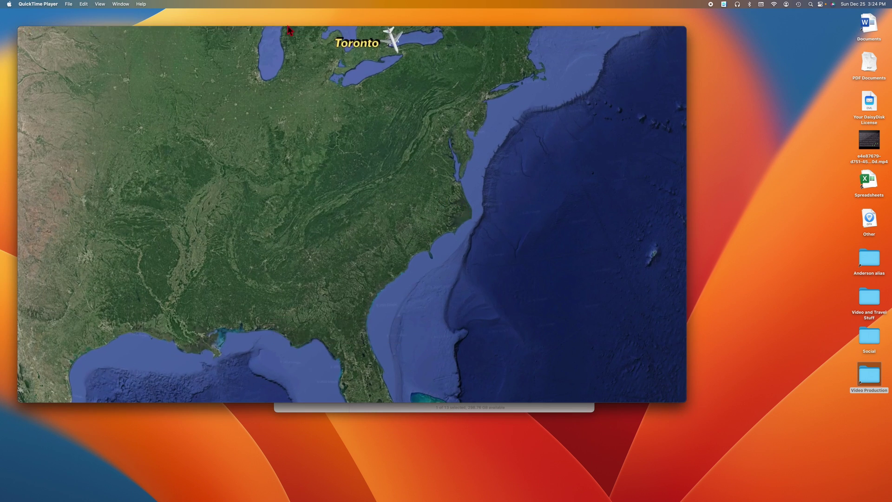
Reposition the QuickTime window and play Map 1 Movie to review the animation.
{"action": "left_click_drag", "start_coordinate": [279, 36], "coordinate": [358, 50]}
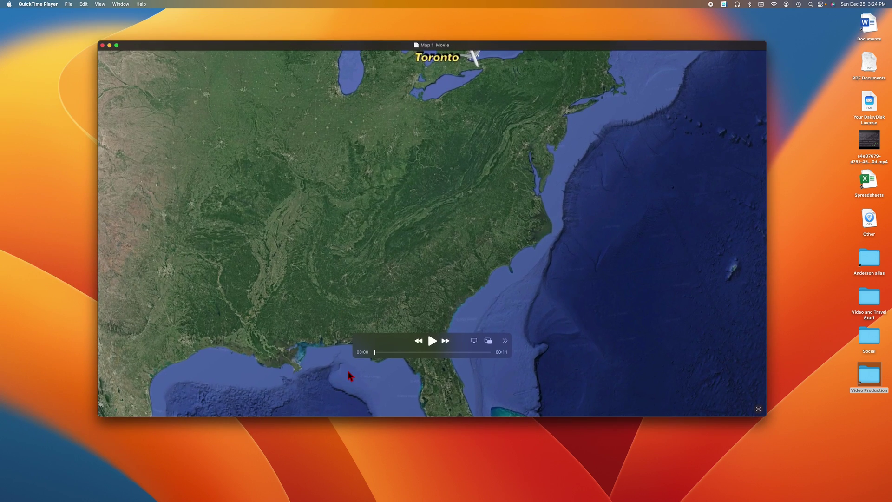
{"action": "left_click", "coordinate": [433, 342]}
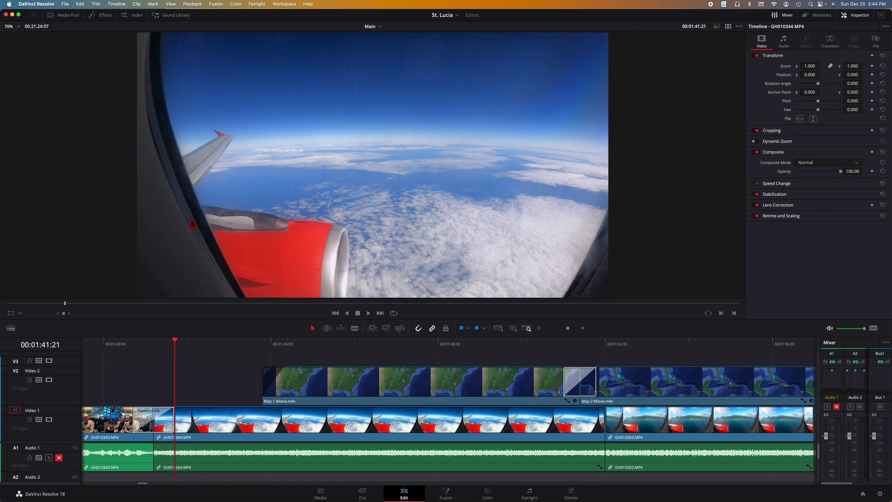
Play the St. Lucia timeline through both map movies to the landing, then stop.
{"action": "key", "text": "space"}
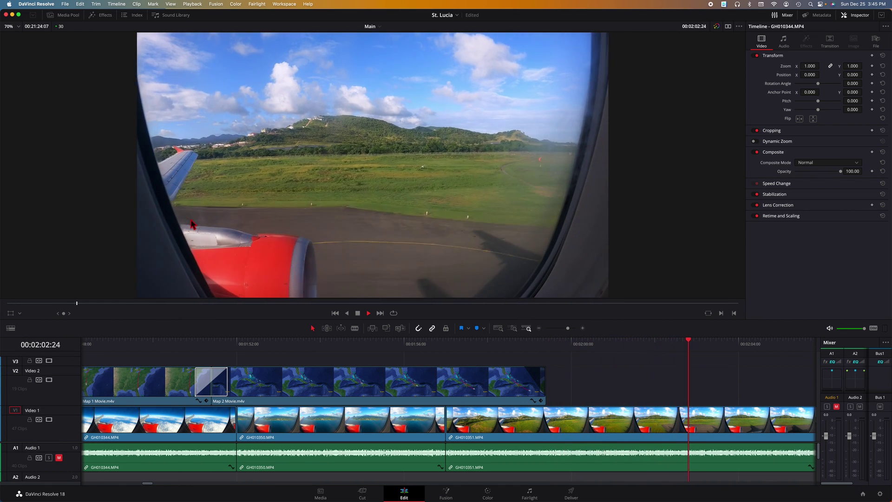
{"action": "key", "text": "space"}
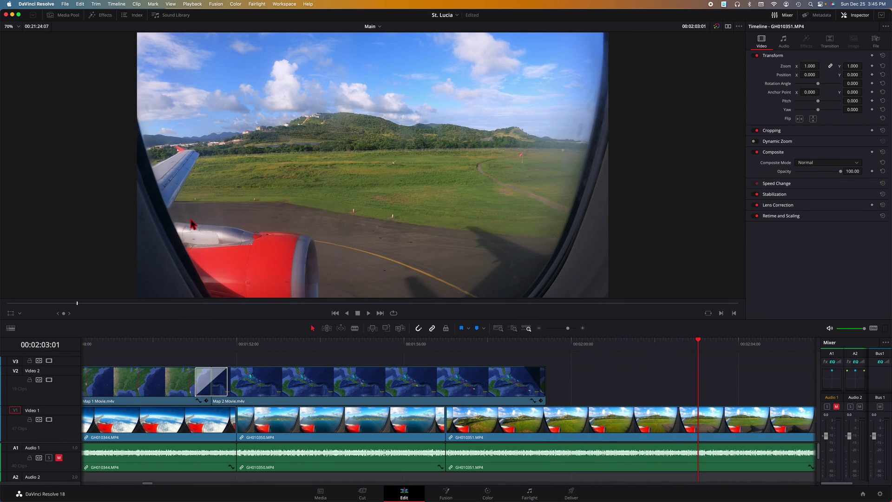